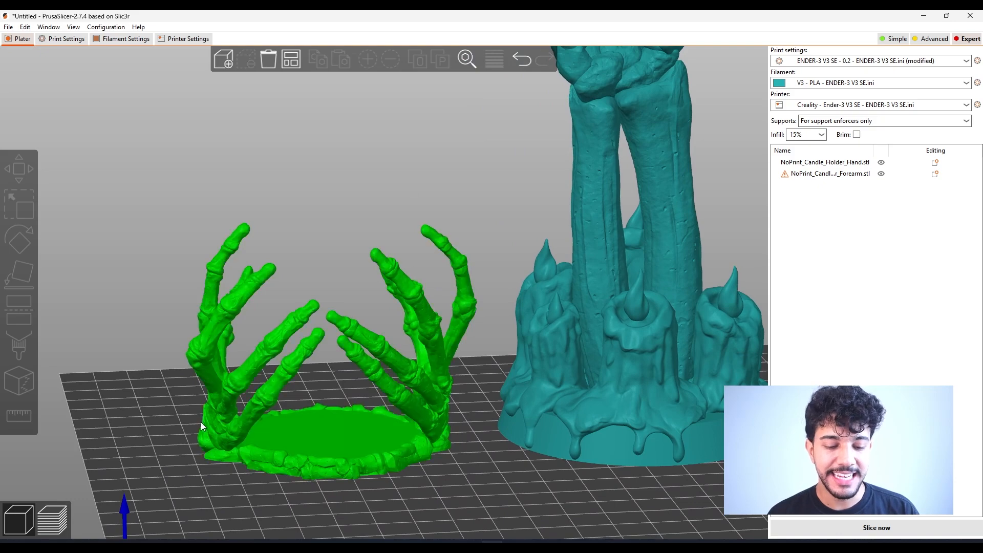
# - Examine the skeleton hand holder and the tall forearm candle holder on the bed from several angles and distances
pyautogui.scroll(-5, 244, 374)
pyautogui.moveTo(567, 195); pyautogui.dragTo(653, 287)
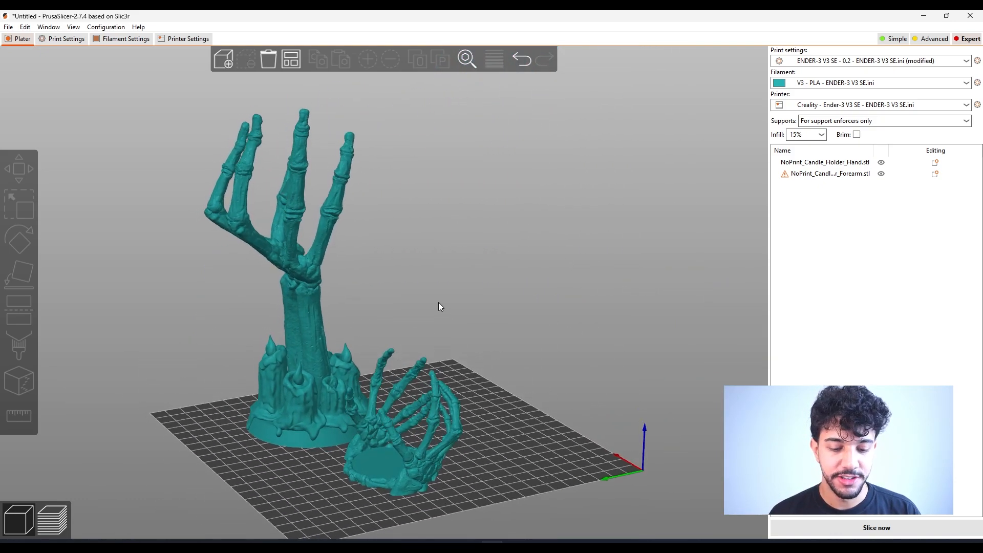
pyautogui.scroll(8, 525, 300)
pyautogui.scroll(-6, 614, 272)
pyautogui.moveTo(650, 288); pyautogui.dragTo(606, 259)
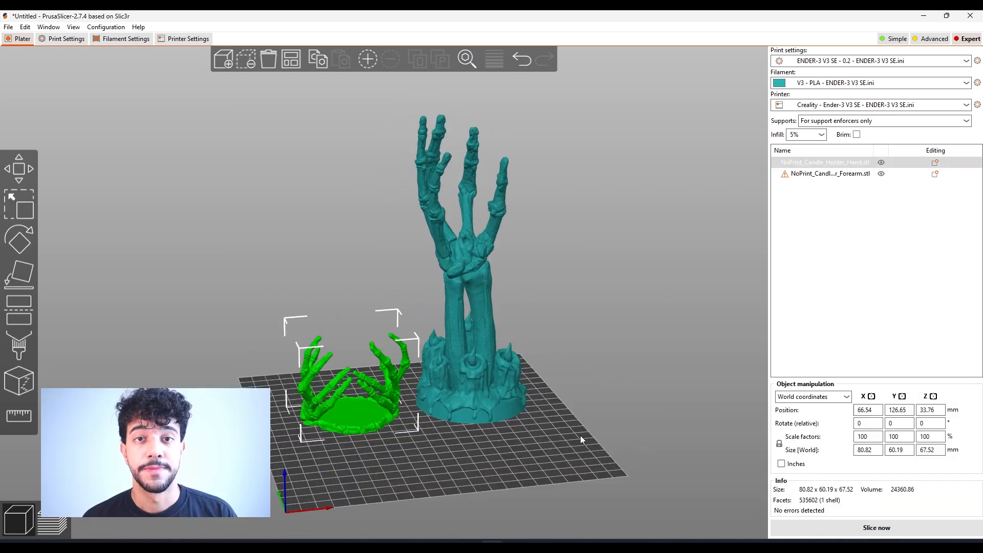
pyautogui.scroll(4, 383, 369)
pyautogui.scroll(-5, 397, 374)
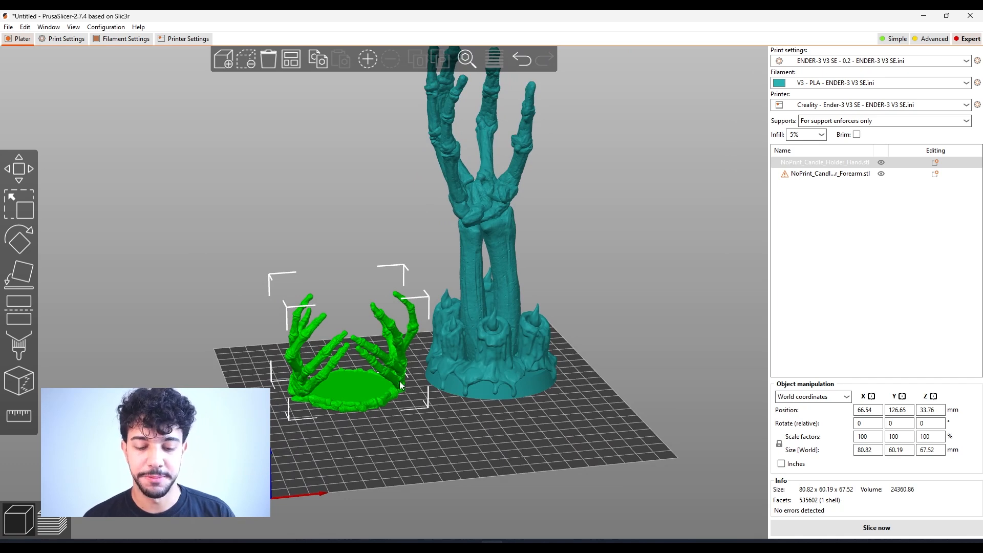
pyautogui.click(492, 223)
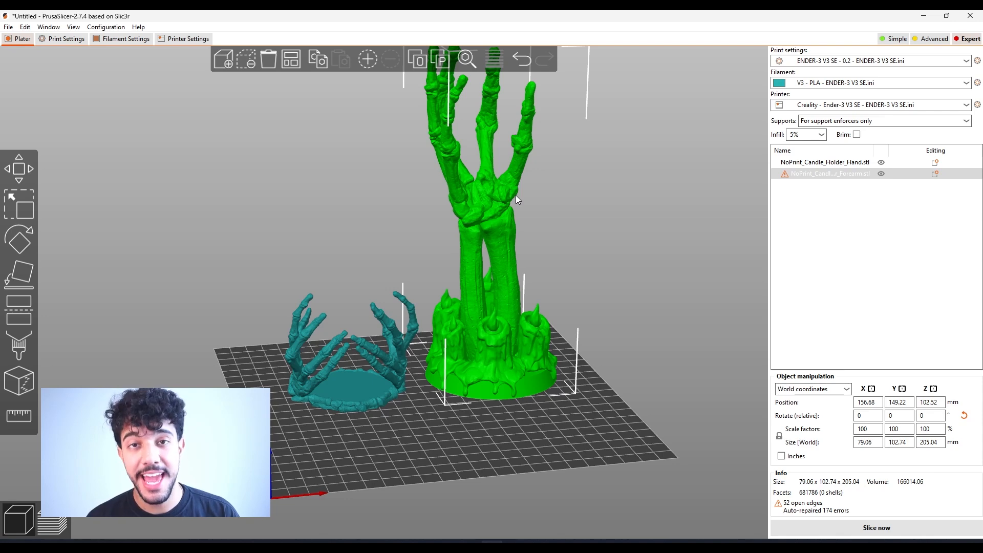
pyautogui.scroll(-2, 645, 223)
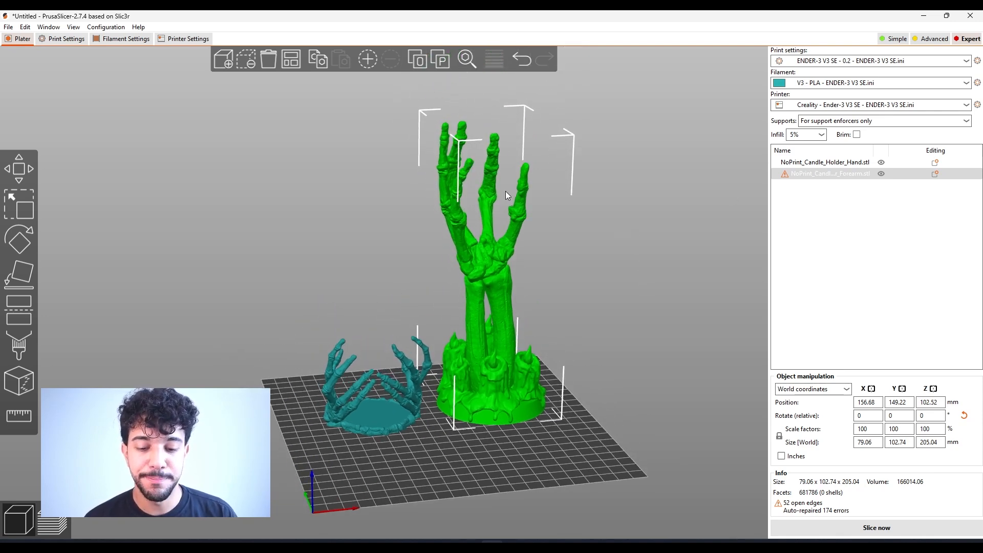
pyautogui.scroll(10, 505, 191)
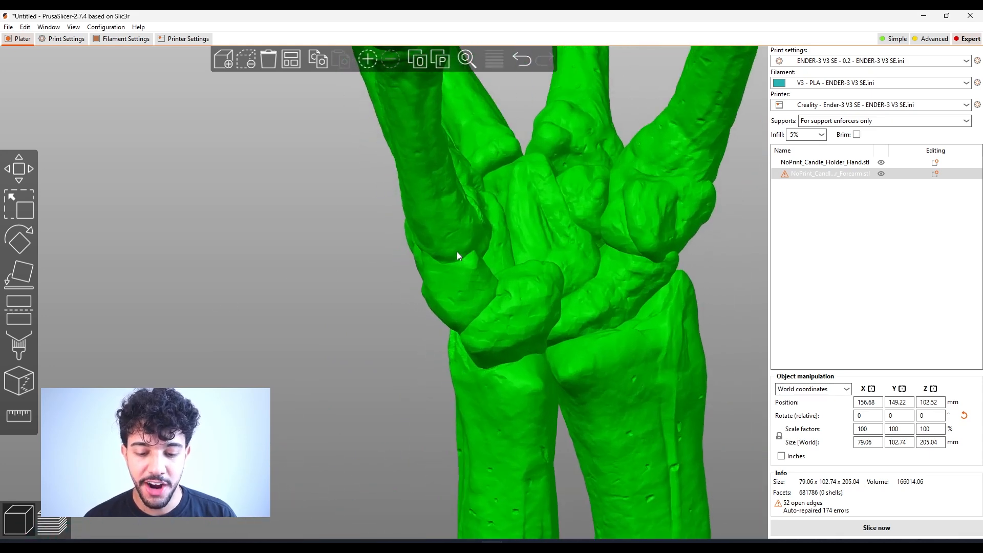
pyautogui.scroll(3, 452, 258)
pyautogui.scroll(-12, 575, 262)
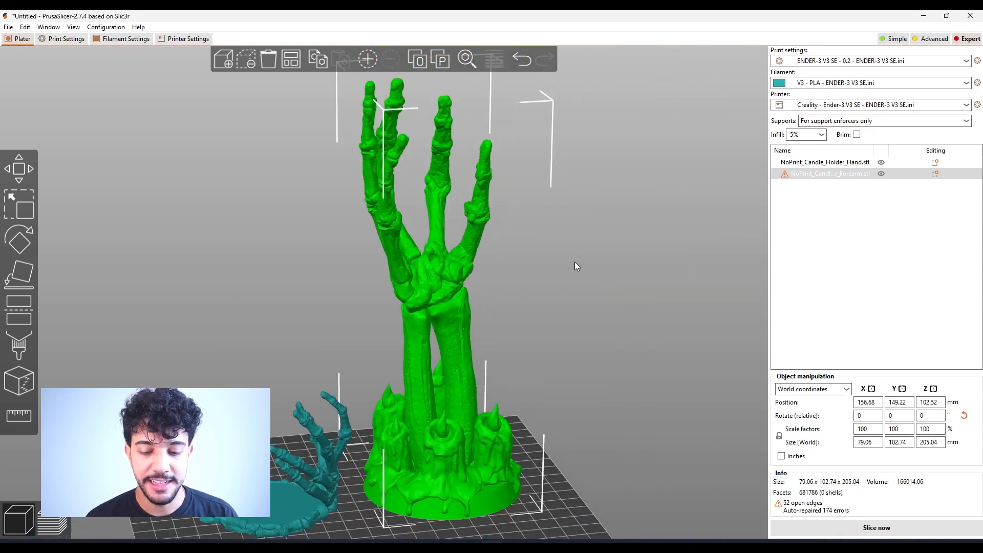
pyautogui.click(392, 390)
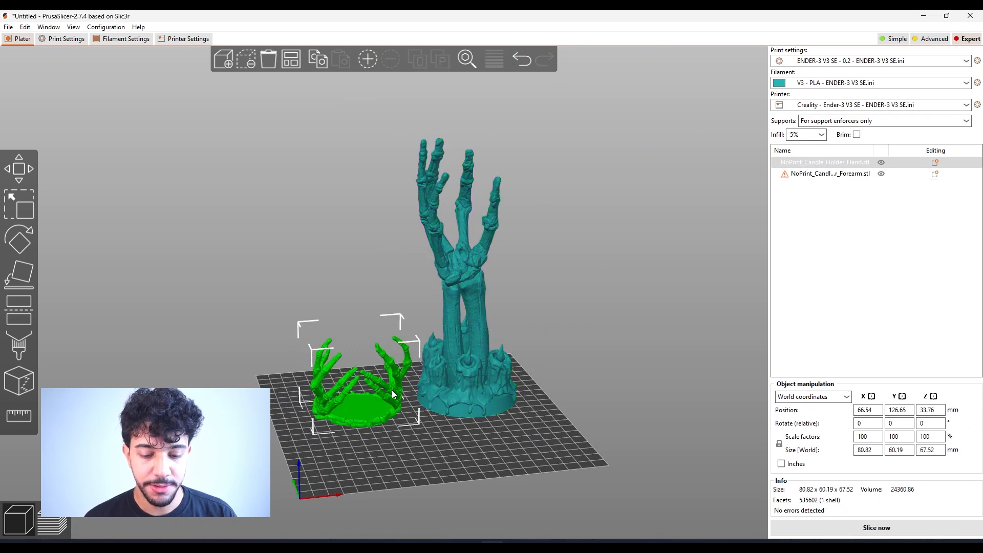
pyautogui.scroll(3, 405, 387)
pyautogui.scroll(-4, 600, 342)
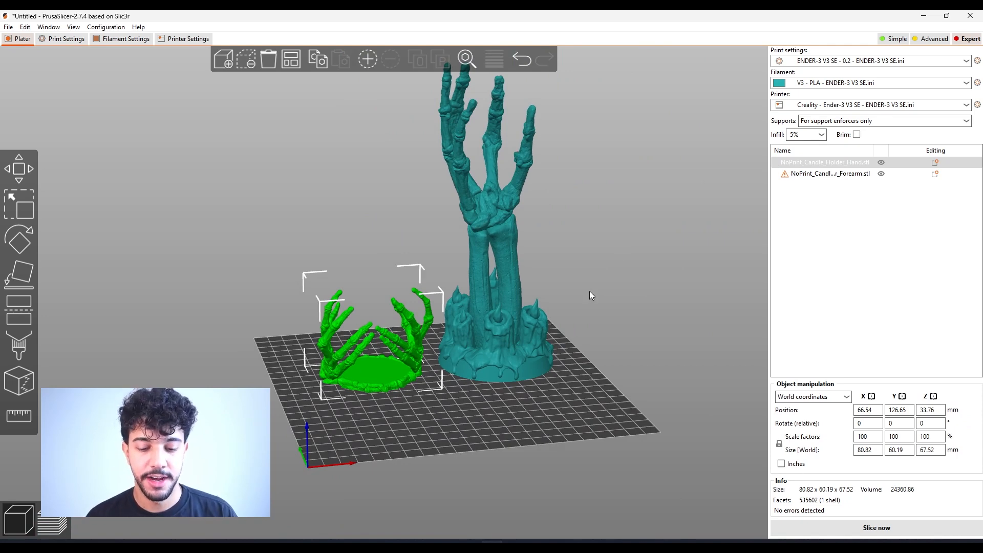
pyautogui.moveTo(594, 291); pyautogui.dragTo(590, 291)
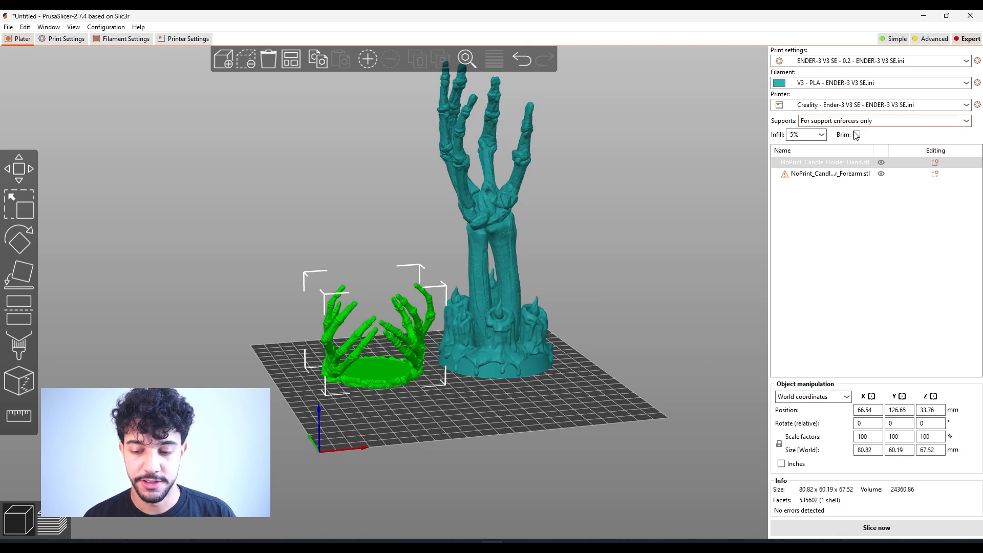
# - Add Layers and Perimeters overrides to the candle holder hand and edit its layer height
pyautogui.rightClick(841, 164)
pyautogui.moveTo(853, 500)
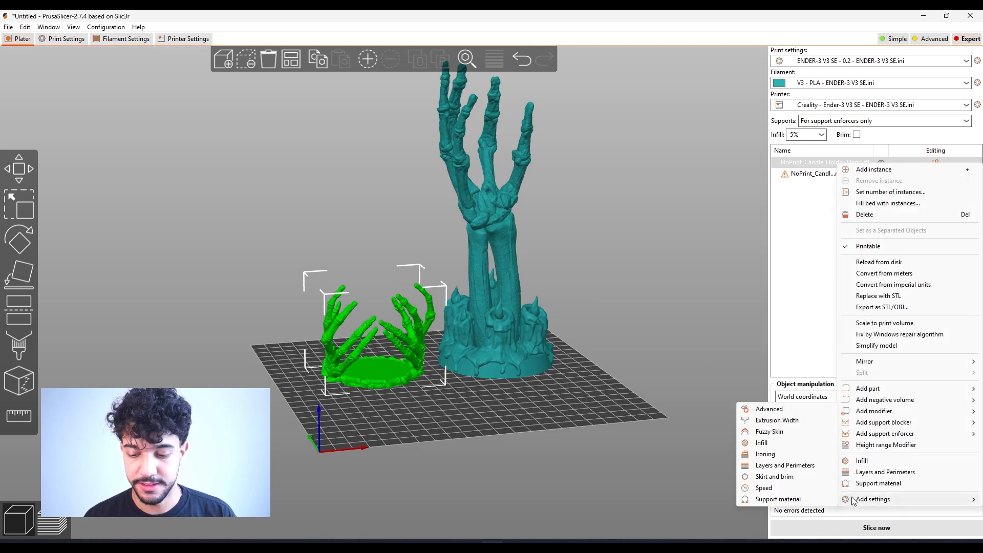
pyautogui.click(882, 472)
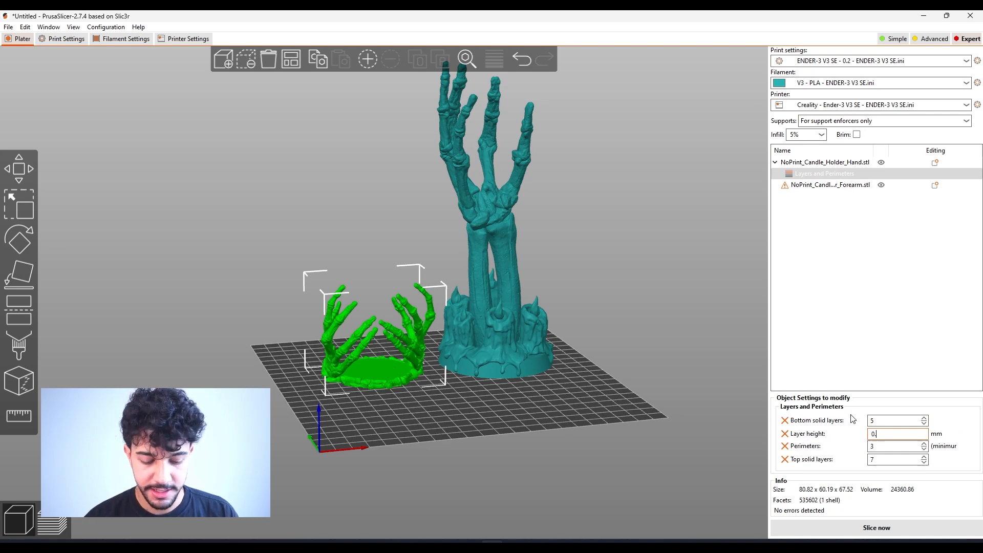
pyautogui.click(885, 366)
# - Add Layers and Perimeters overrides to the forearm model and set its layer height to 0.18 mm
pyautogui.click(834, 185)
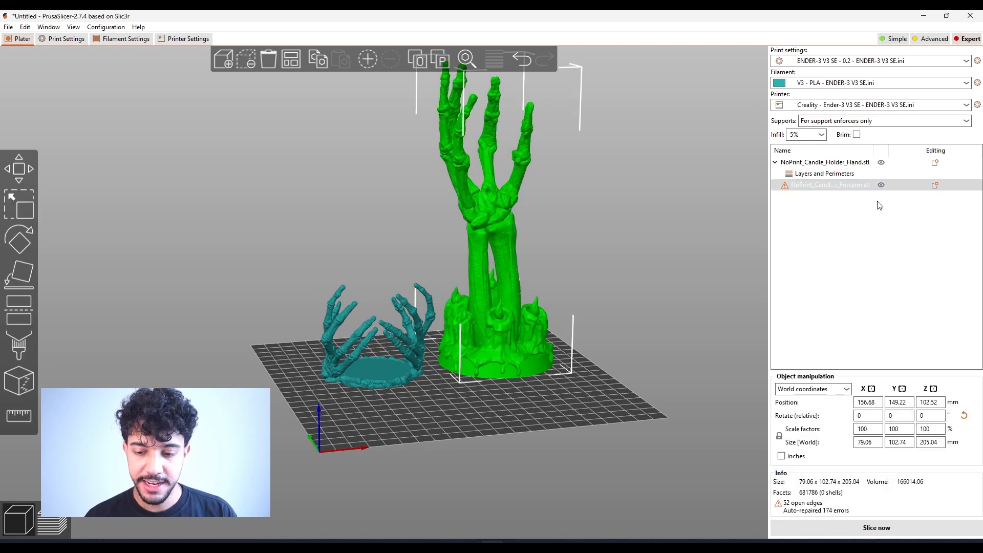
pyautogui.rightClick(860, 190)
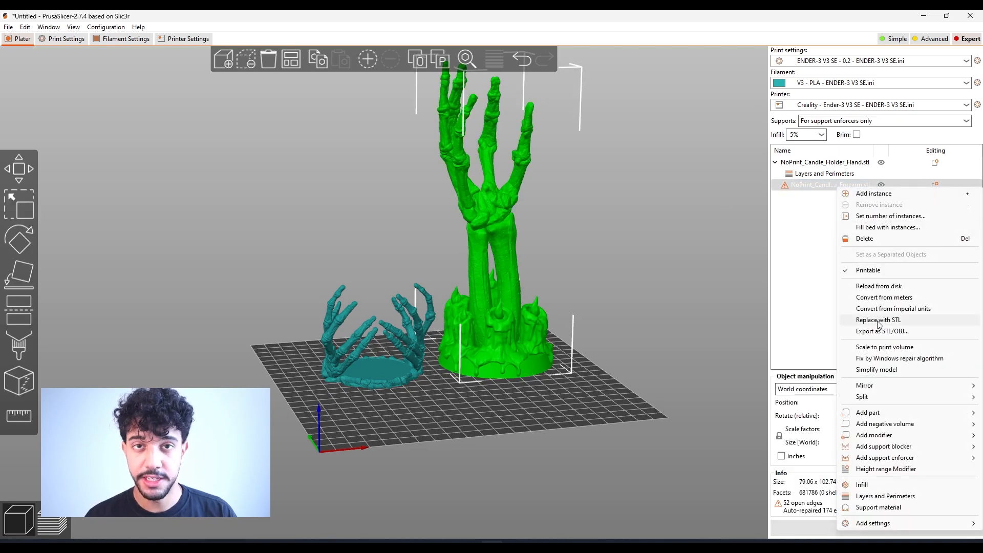
pyautogui.click(885, 495)
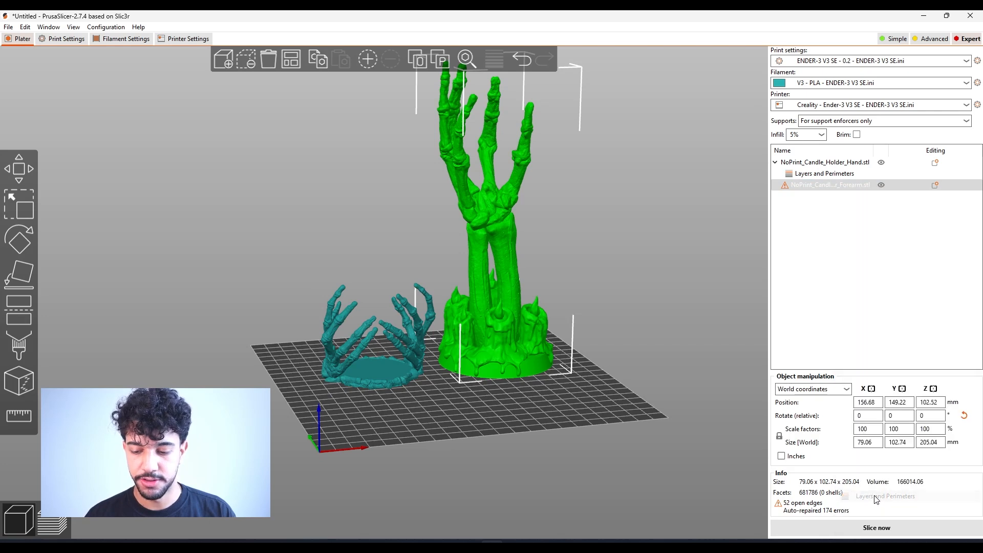
pyautogui.click(885, 426)
pyautogui.press('BackSpace')
pyautogui.write('18')
pyautogui.click(946, 302)
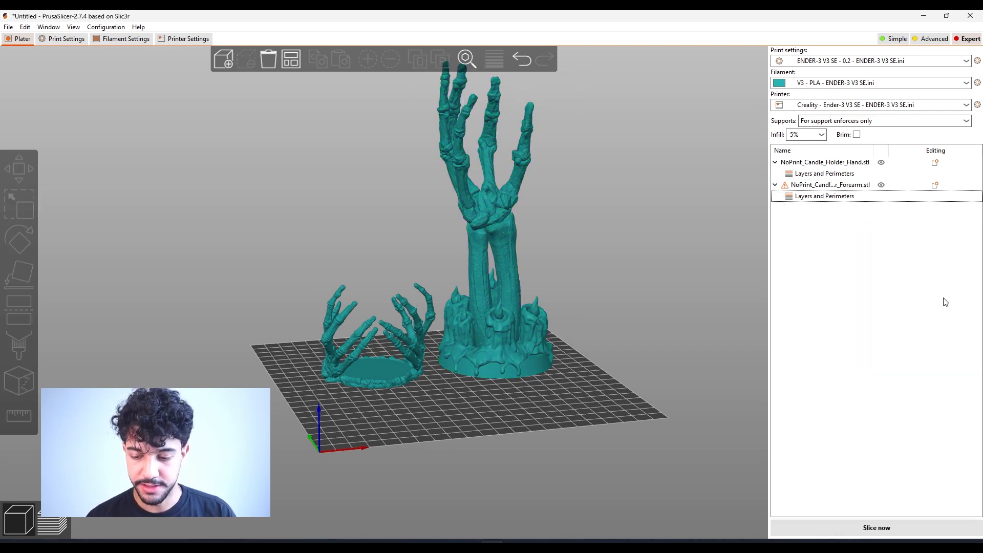
# - Examine the hand and forearm models together on the print bed after adding the layer overrides
pyautogui.moveTo(634, 242); pyautogui.dragTo(632, 267, button='middle')
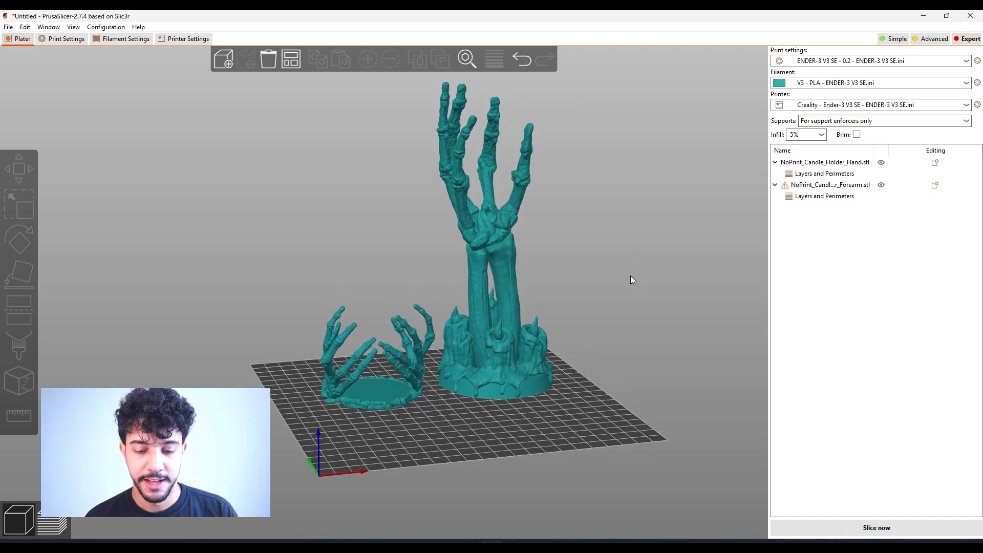
pyautogui.click(489, 239)
pyautogui.click(411, 336)
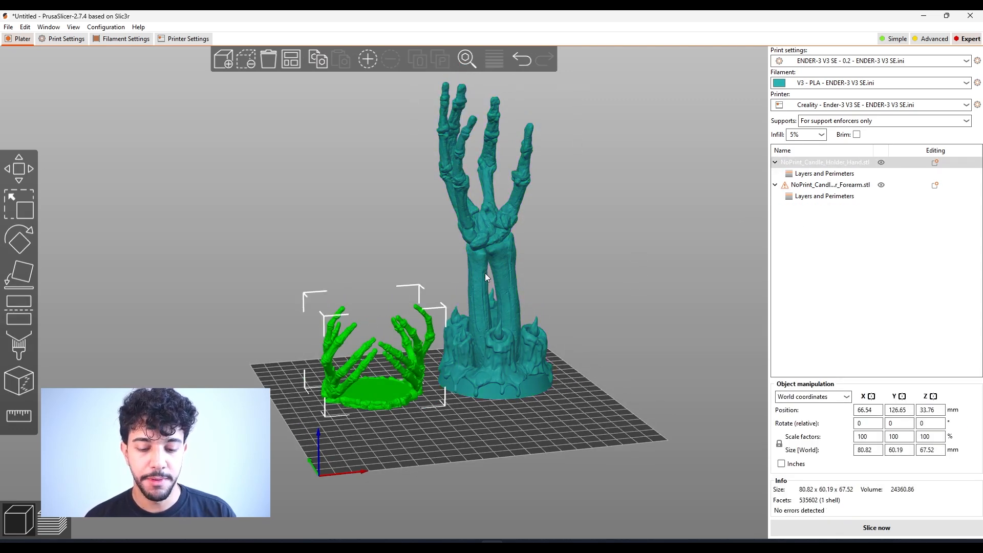
pyautogui.click(608, 216)
pyautogui.moveTo(607, 216); pyautogui.dragTo(591, 248, button='middle')
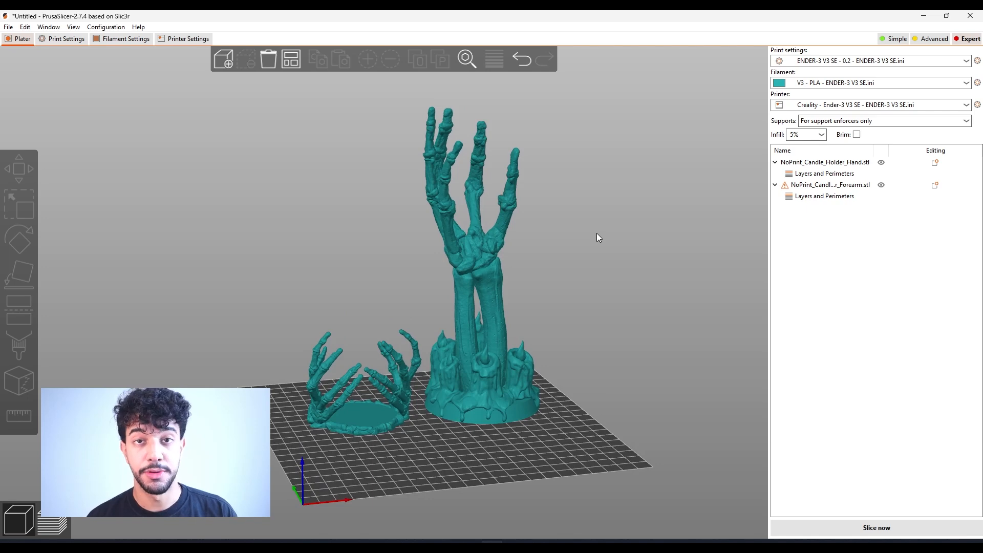
pyautogui.moveTo(594, 233); pyautogui.dragTo(676, 250)
pyautogui.scroll(4, 675, 250)
pyautogui.scroll(-2, 675, 251)
pyautogui.scroll(-5, 677, 256)
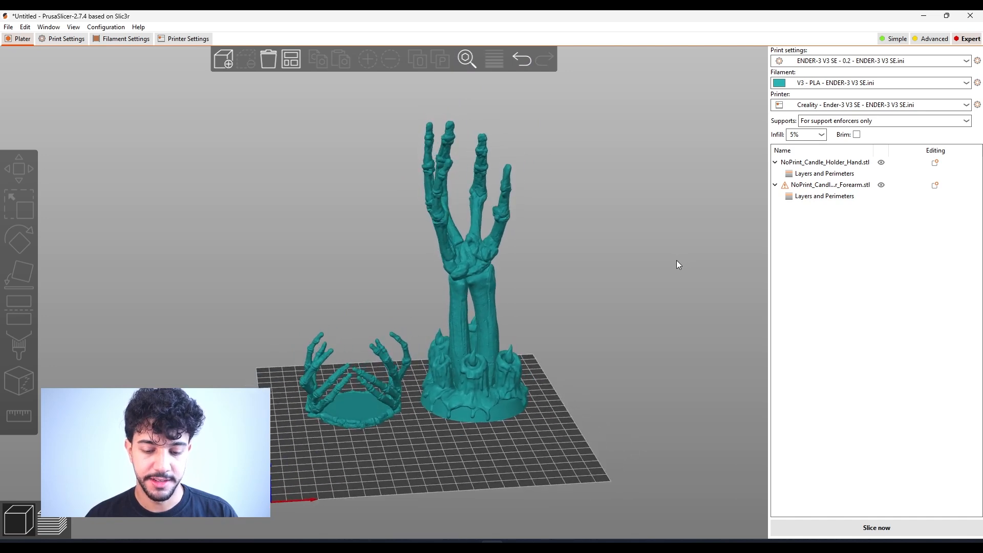
# - Check the print profile's general layer height and shell settings, and compare the two models on the bed
pyautogui.click(62, 40)
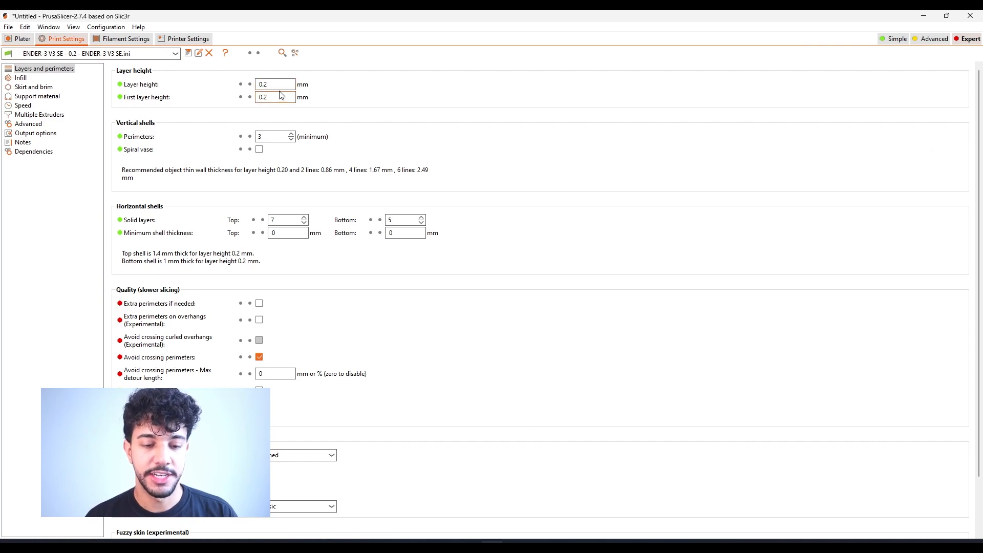
pyautogui.click(22, 39)
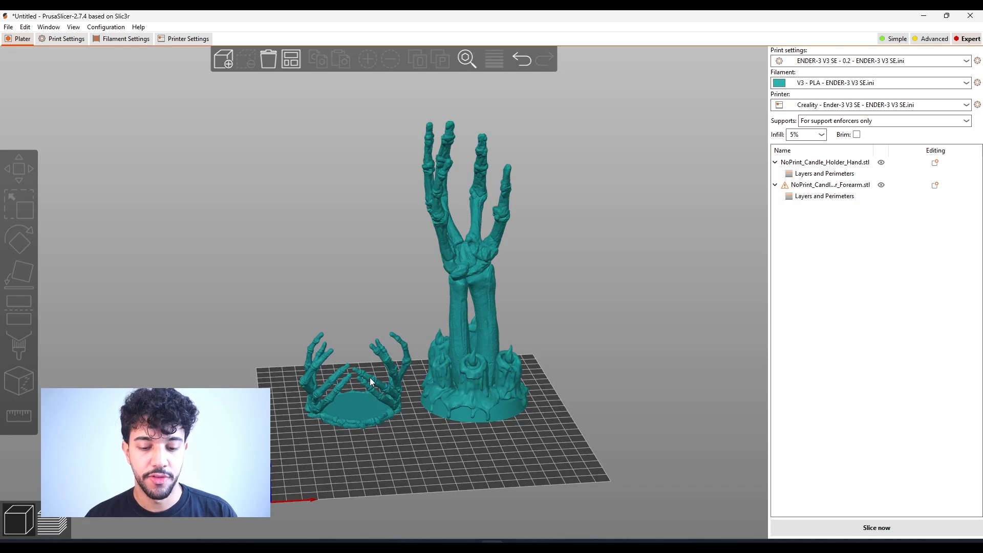
pyautogui.click(465, 382)
pyautogui.click(381, 391)
pyautogui.click(385, 391)
pyautogui.click(447, 361)
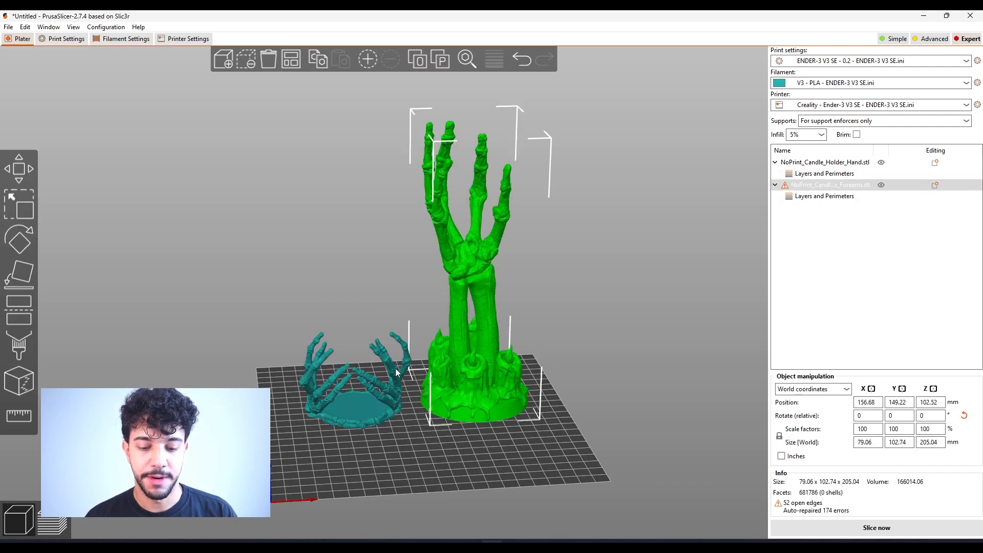
# - Set the fill density in the print profile's infill settings to 15%
pyautogui.click(76, 40)
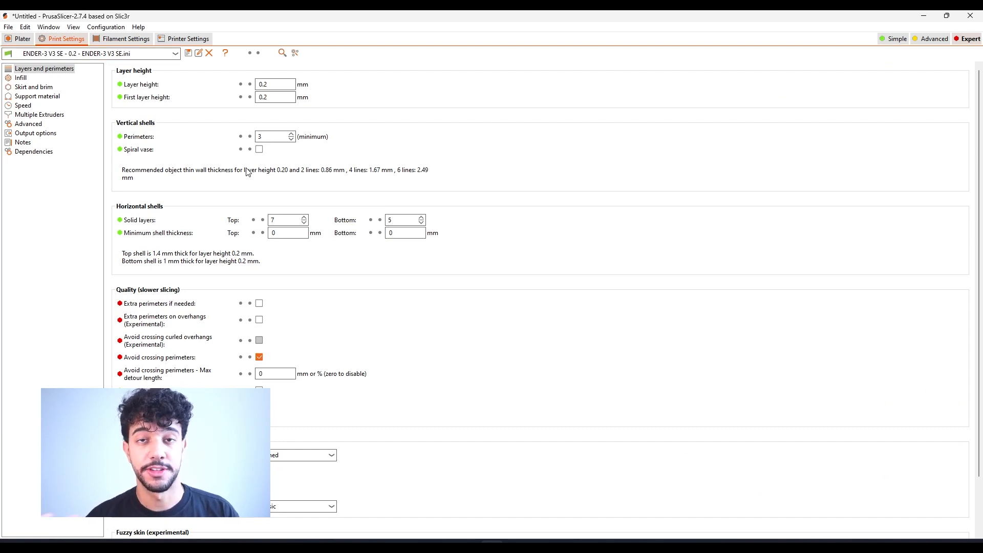
pyautogui.click(21, 78)
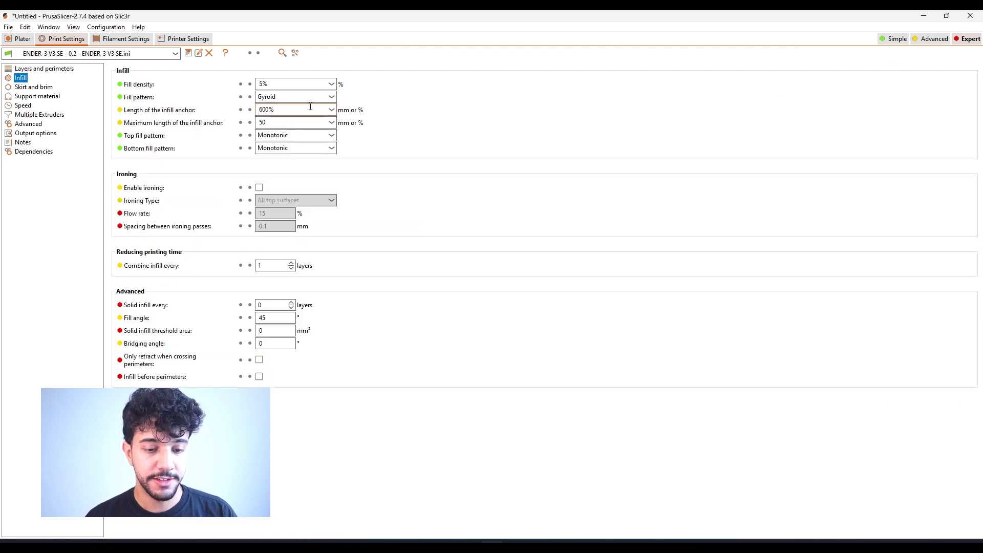
pyautogui.click(262, 84)
pyautogui.write('1')
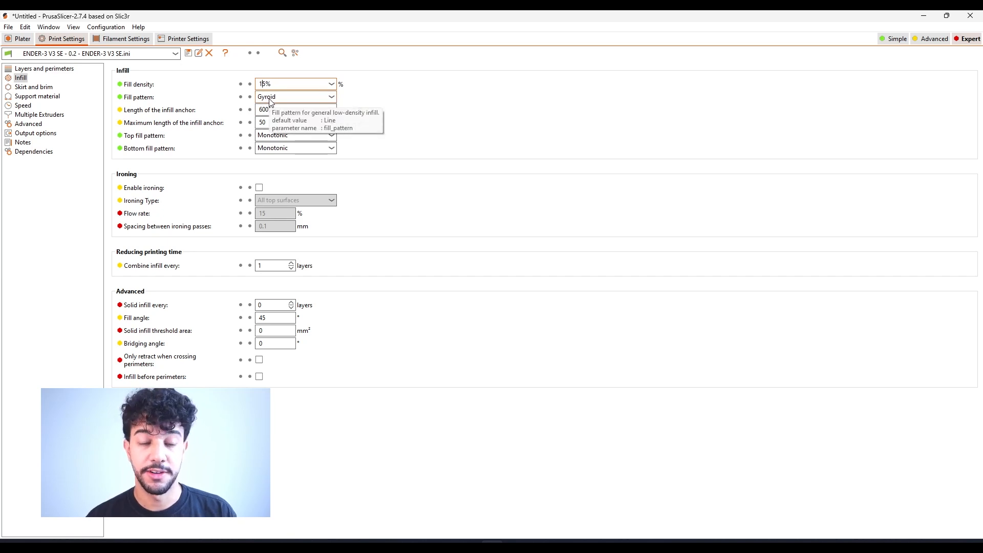
# - Review the skirt and brim settings, and inspect the models' bed contact areas from below
pyautogui.click(31, 87)
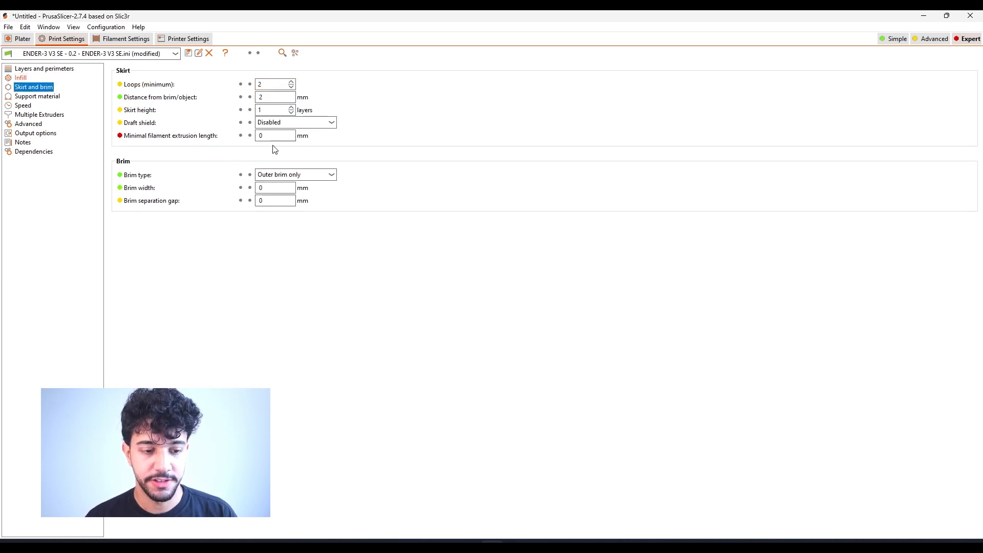
pyautogui.click(19, 39)
pyautogui.moveTo(456, 437); pyautogui.dragTo(435, 281)
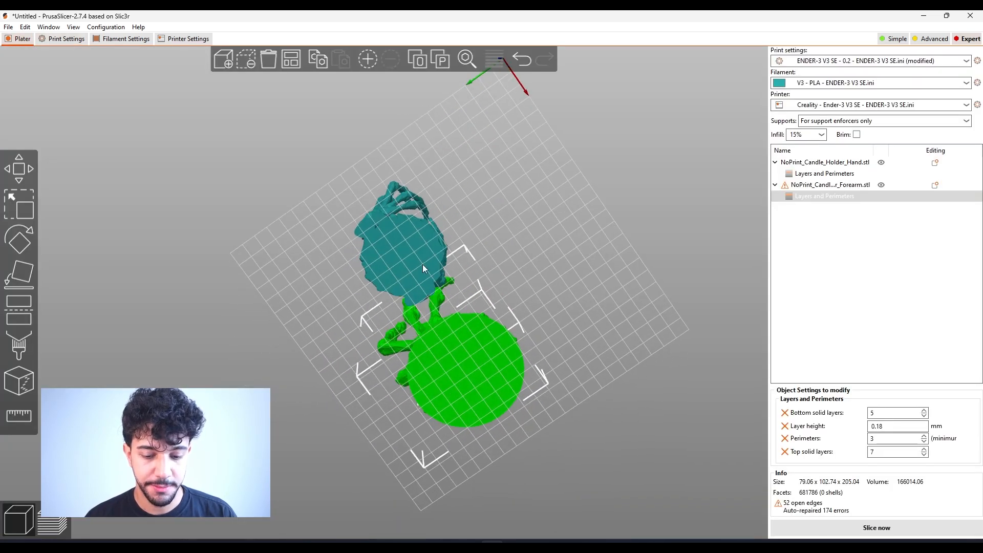
pyautogui.moveTo(531, 233); pyautogui.dragTo(351, 139)
pyautogui.click(590, 277)
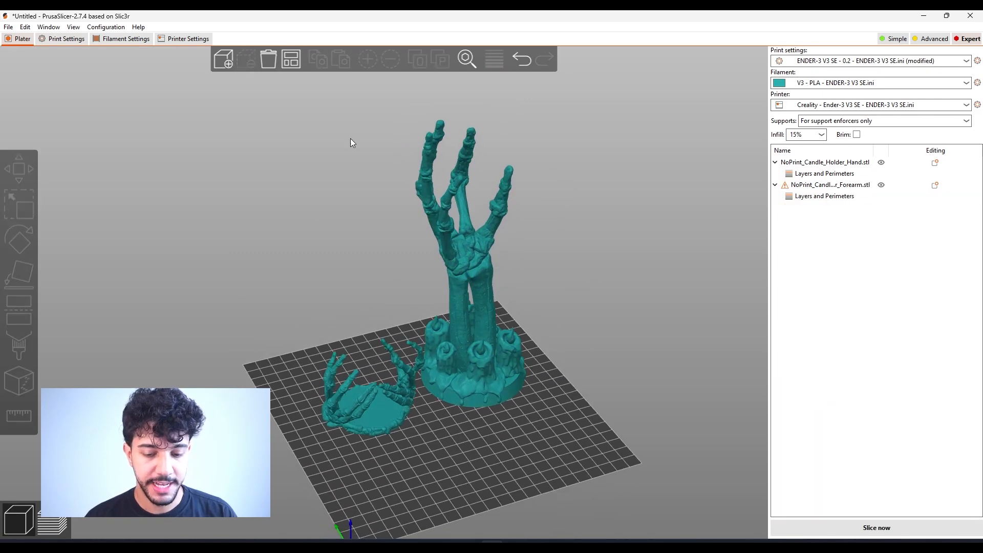
# - Open the support material page of the print profile, and return to the models on the bed
pyautogui.click(74, 40)
pyautogui.click(37, 96)
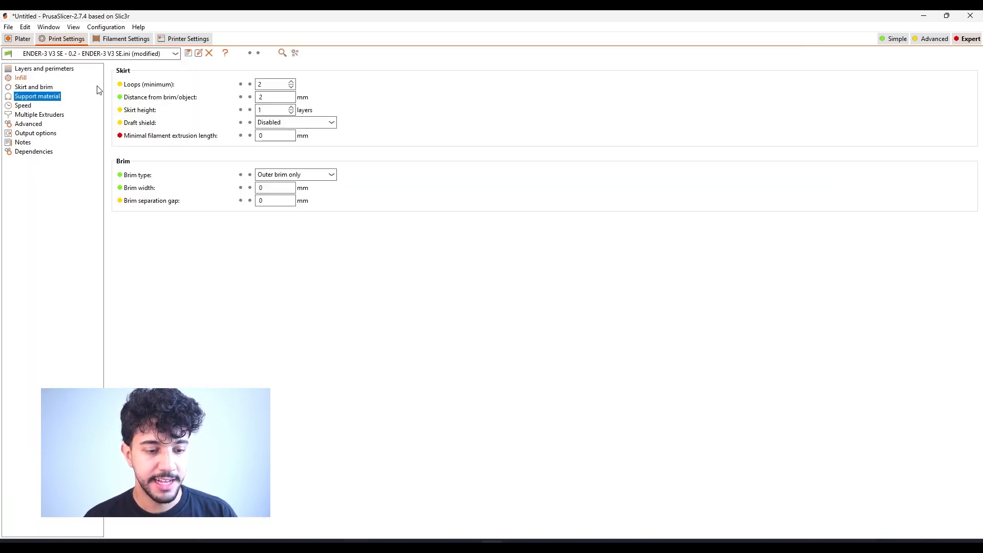
pyautogui.click(20, 39)
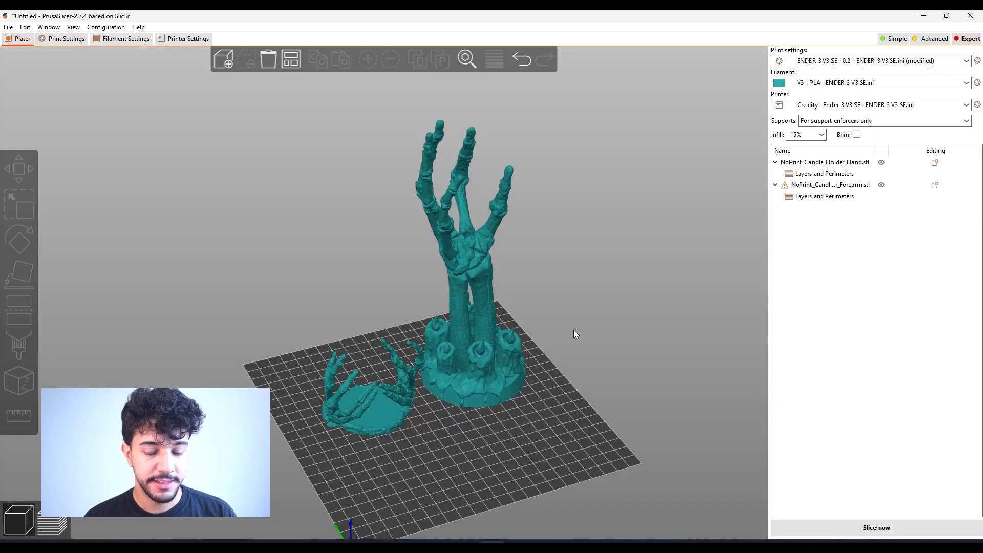
# - Slice the hand and forearm models and view the resulting toolpath preview
pyautogui.scroll(2, 582, 364)
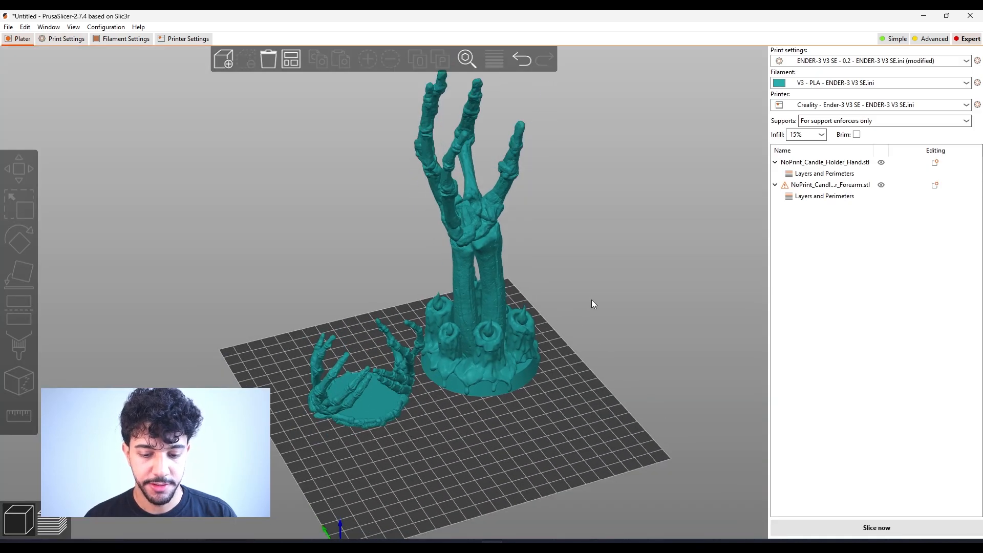
pyautogui.moveTo(592, 299); pyautogui.dragTo(588, 306)
pyautogui.moveTo(588, 305); pyautogui.dragTo(577, 325, button='right')
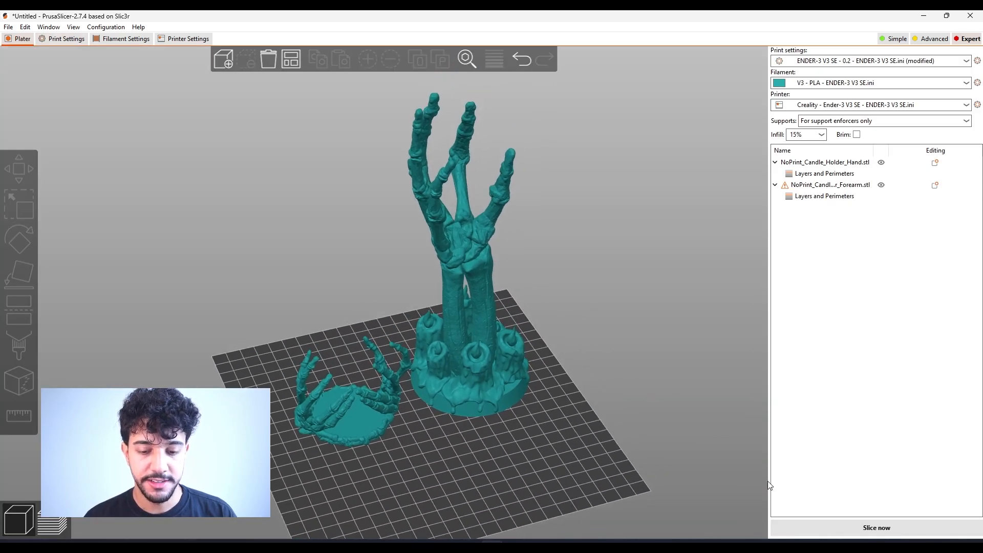
pyautogui.click(822, 524)
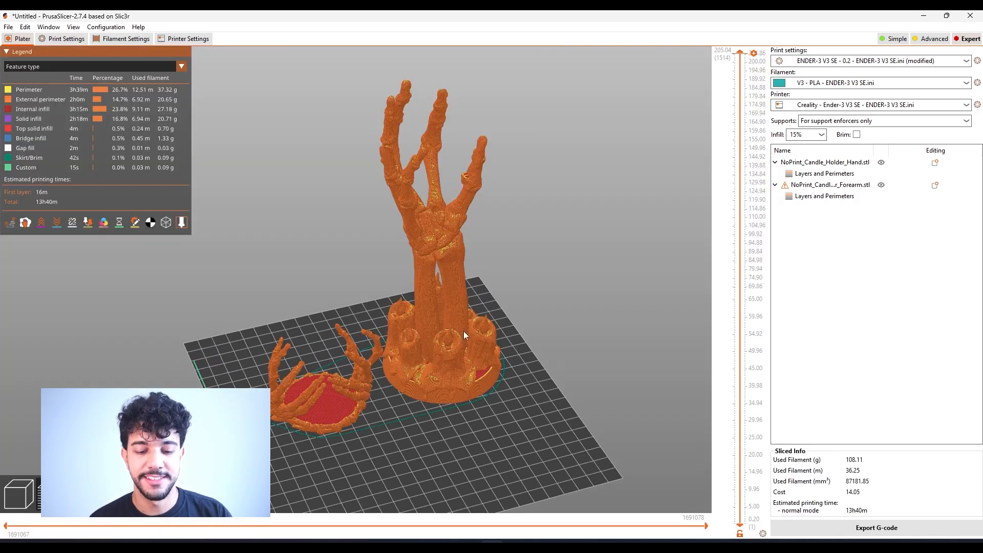
pyautogui.moveTo(465, 334); pyautogui.dragTo(500, 304, button='right')
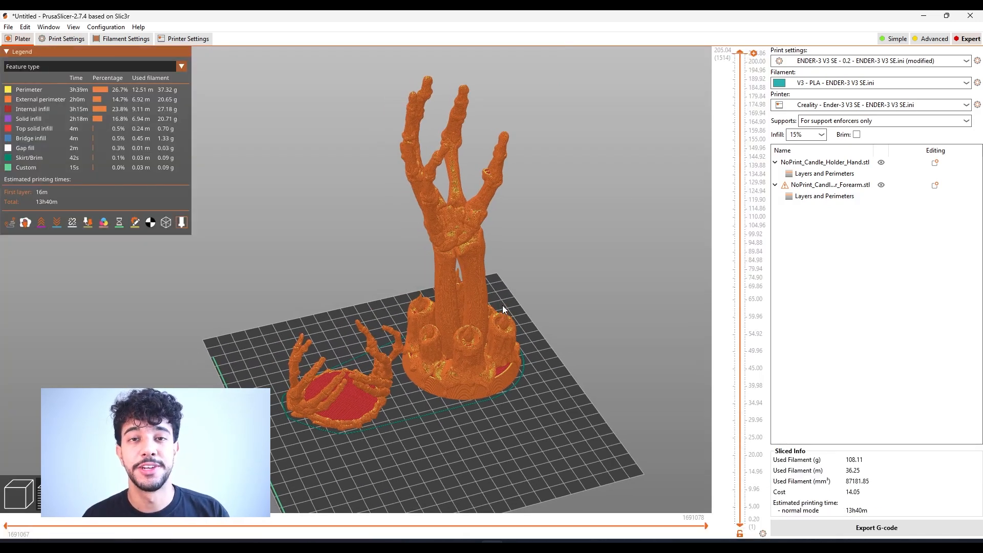
# - Inspect the sliced toolpaths of the hand and forearm models from the side and from above
pyautogui.moveTo(542, 290); pyautogui.dragTo(440, 243)
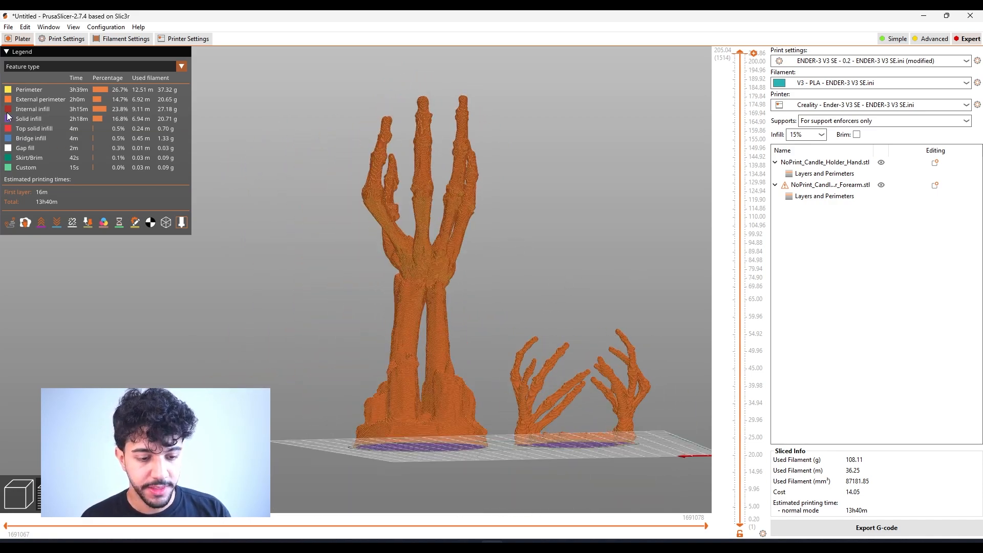
pyautogui.scroll(4, 560, 279)
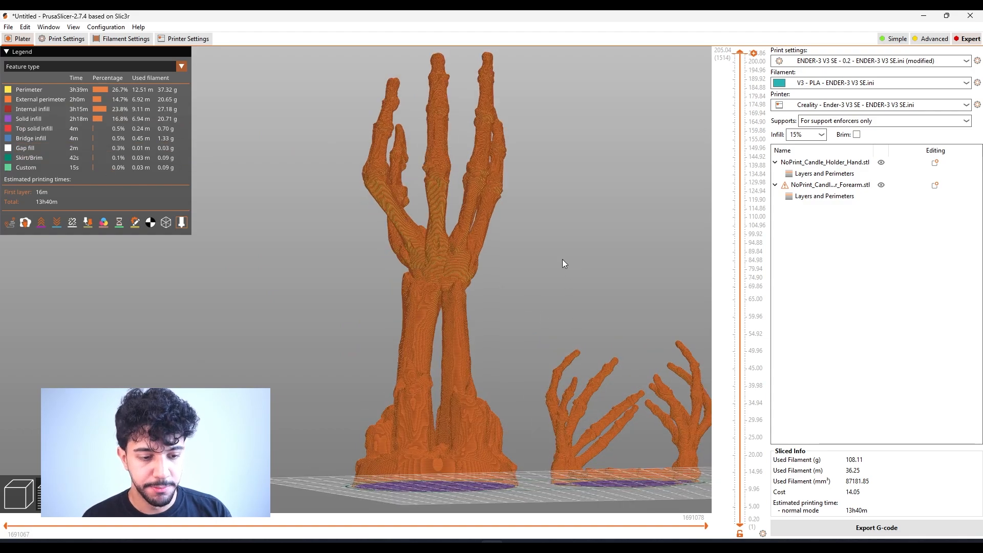
pyautogui.moveTo(536, 232); pyautogui.dragTo(565, 203)
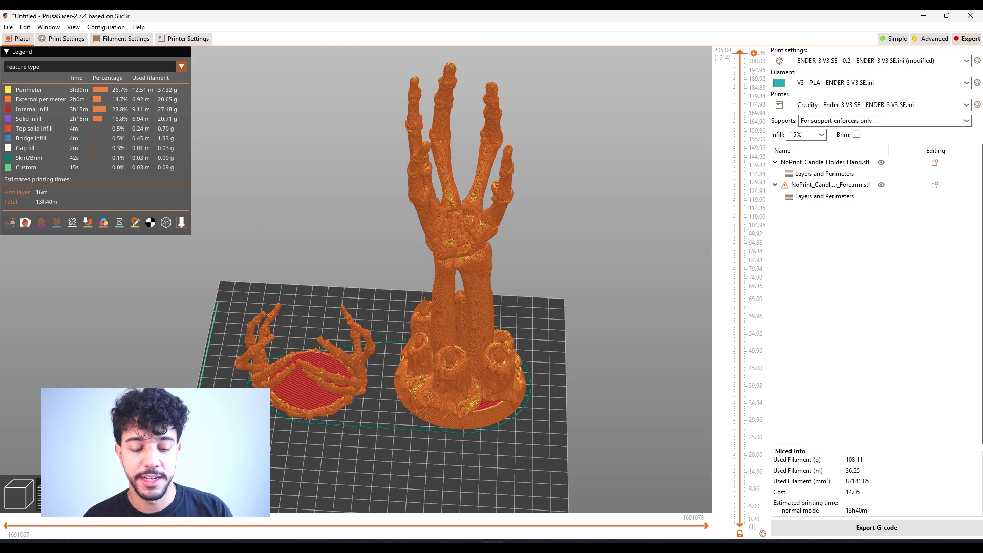
# - Turn off support material generation in the print profile
pyautogui.click(18, 494)
pyautogui.moveTo(630, 340); pyautogui.dragTo(385, 282)
pyautogui.click(66, 39)
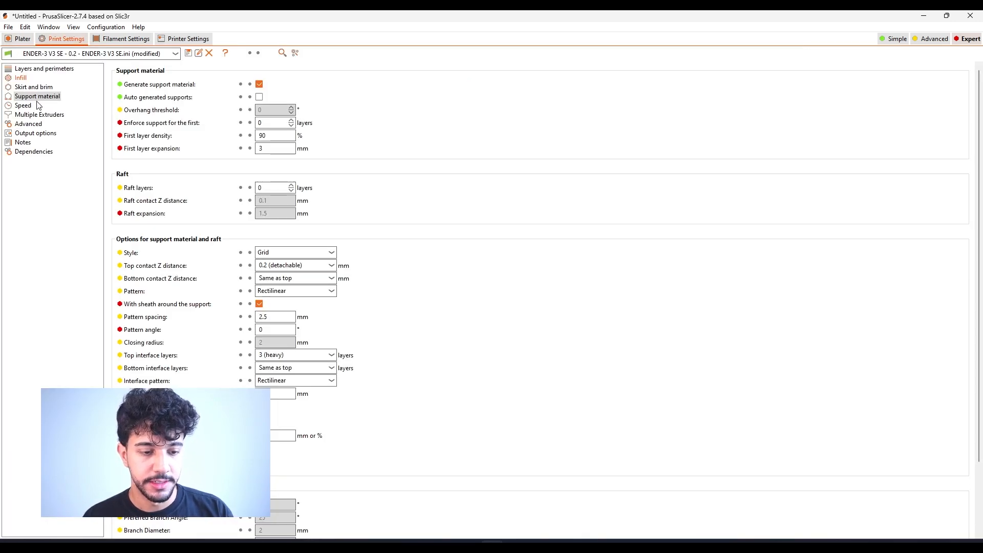
pyautogui.click(259, 84)
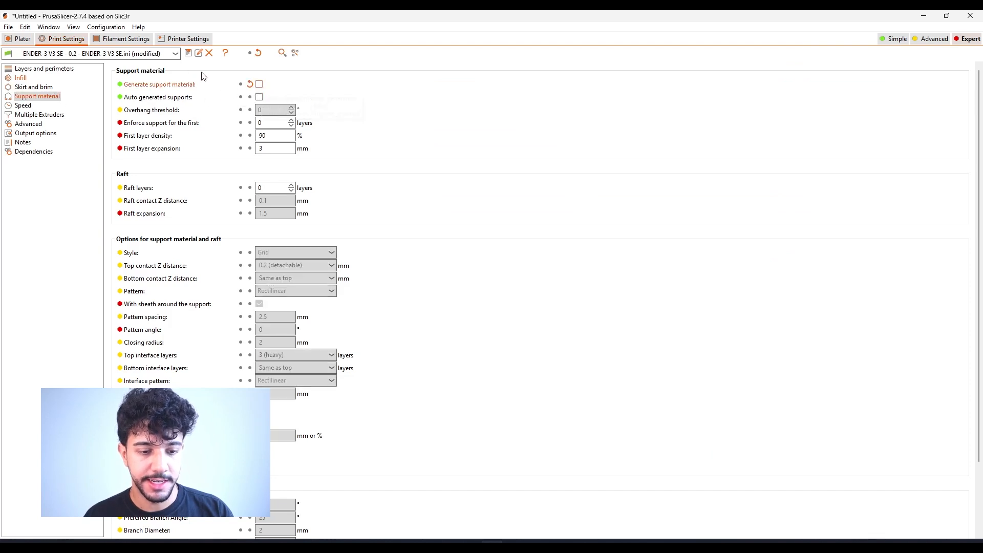
# - Open the print profile's speed page, and return to the bed to examine the forearm and hand models
pyautogui.click(27, 109)
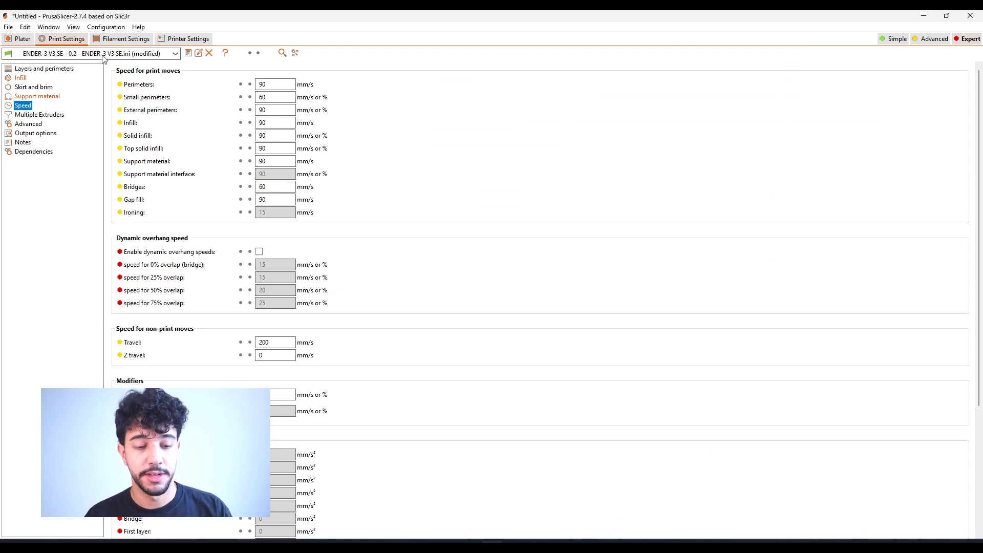
pyautogui.click(23, 39)
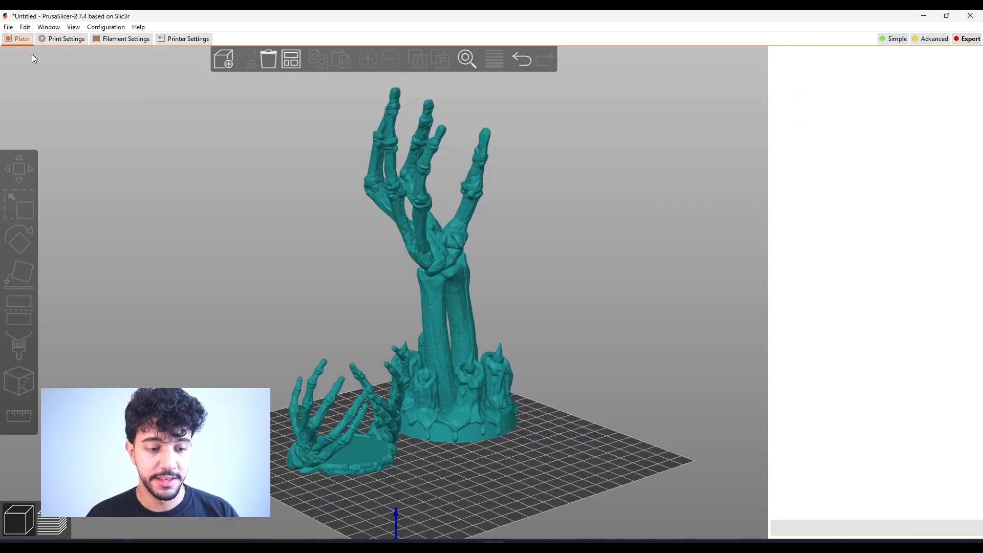
pyautogui.scroll(5, 376, 417)
pyautogui.scroll(-4, 323, 344)
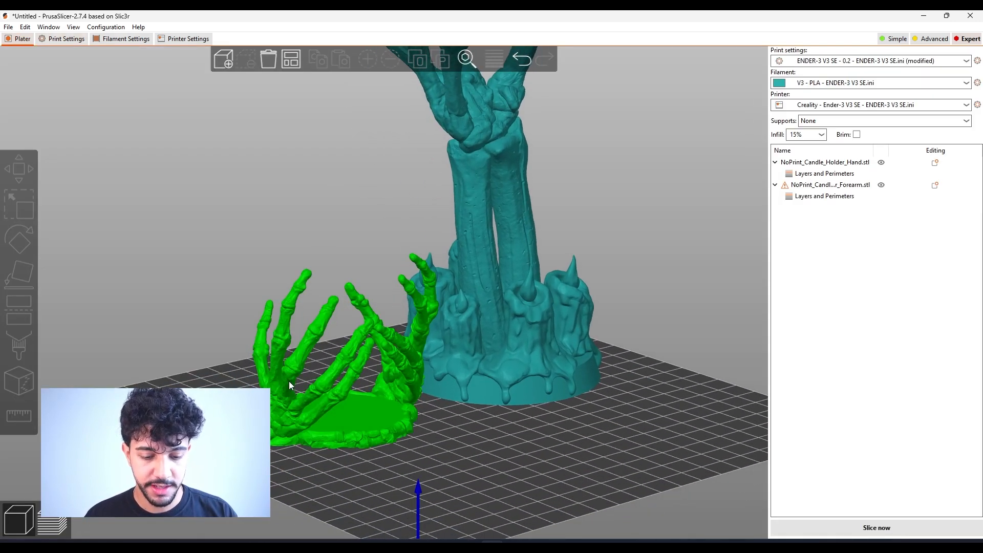
pyautogui.scroll(-5, 610, 342)
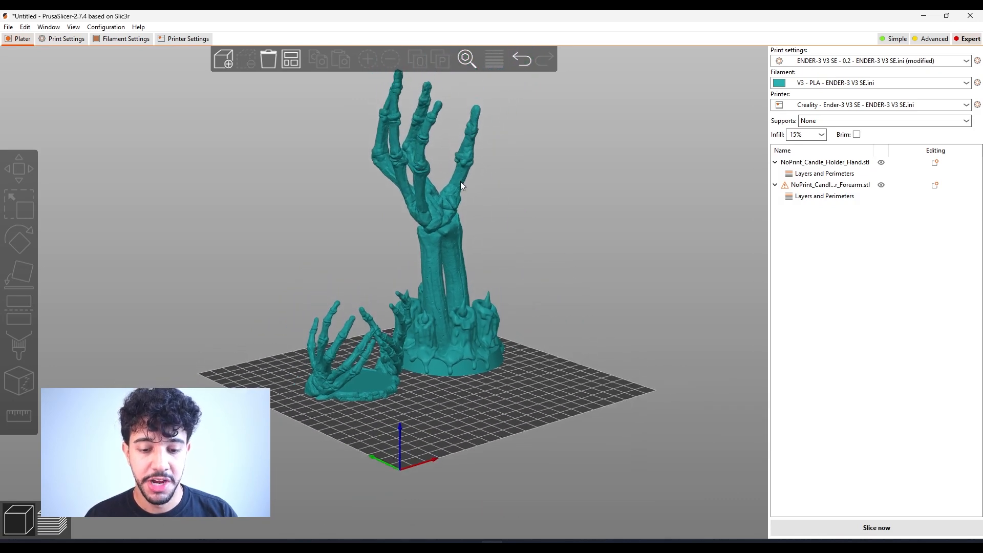
pyautogui.moveTo(610, 262)
pyautogui.mouseDown()
pyautogui.moveTo(578, 265)
pyautogui.moveTo(608, 264)
pyautogui.mouseUp()
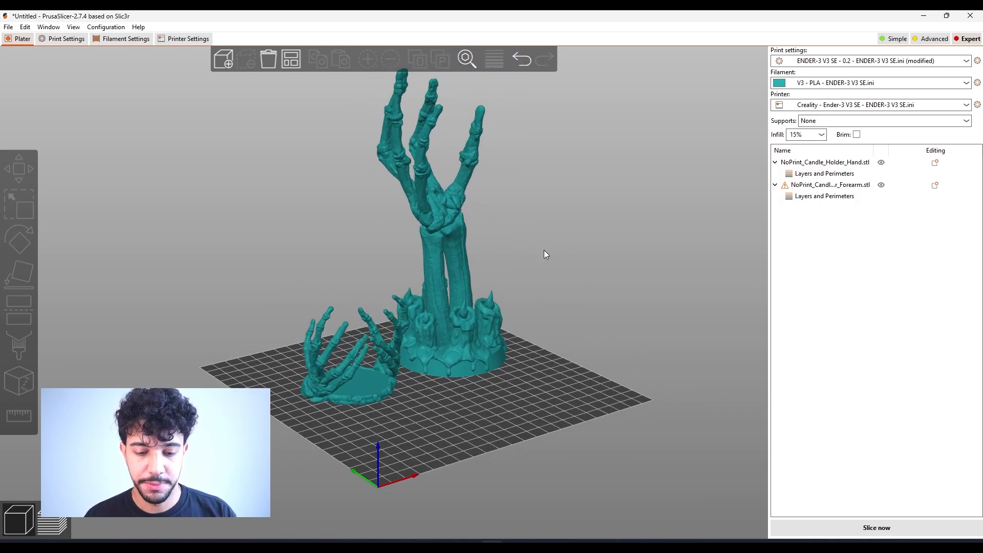
pyautogui.scroll(3, 544, 251)
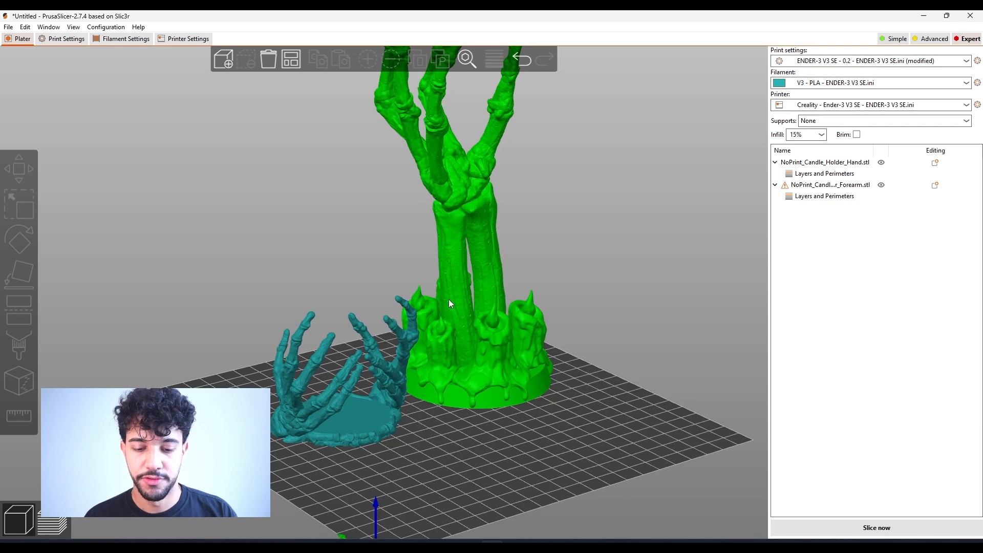
pyautogui.scroll(-3, 425, 328)
pyautogui.click(380, 354)
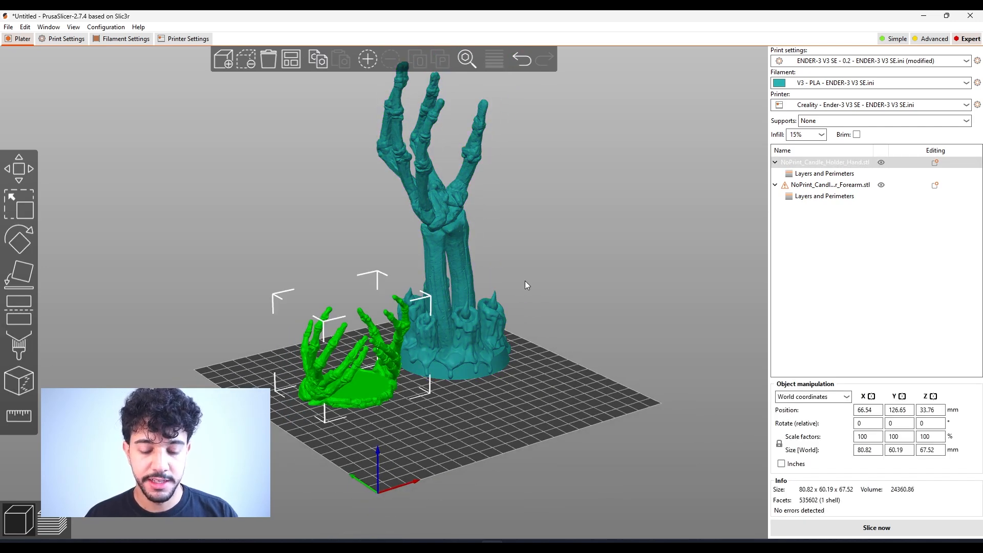
pyautogui.moveTo(544, 202); pyautogui.dragTo(549, 230, button='middle')
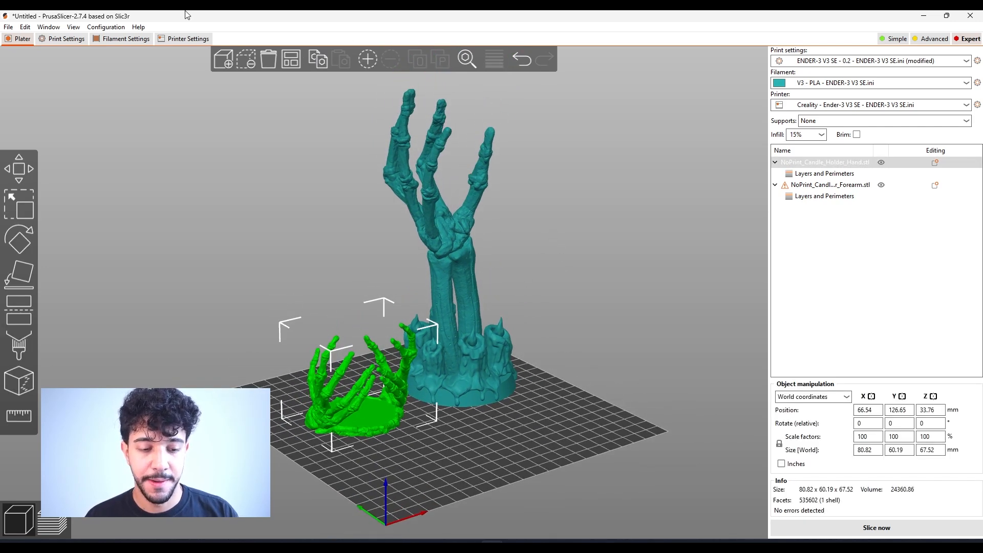
# - Review the speeds for print moves, and examine the hand model's thin fingers up close
pyautogui.click(73, 39)
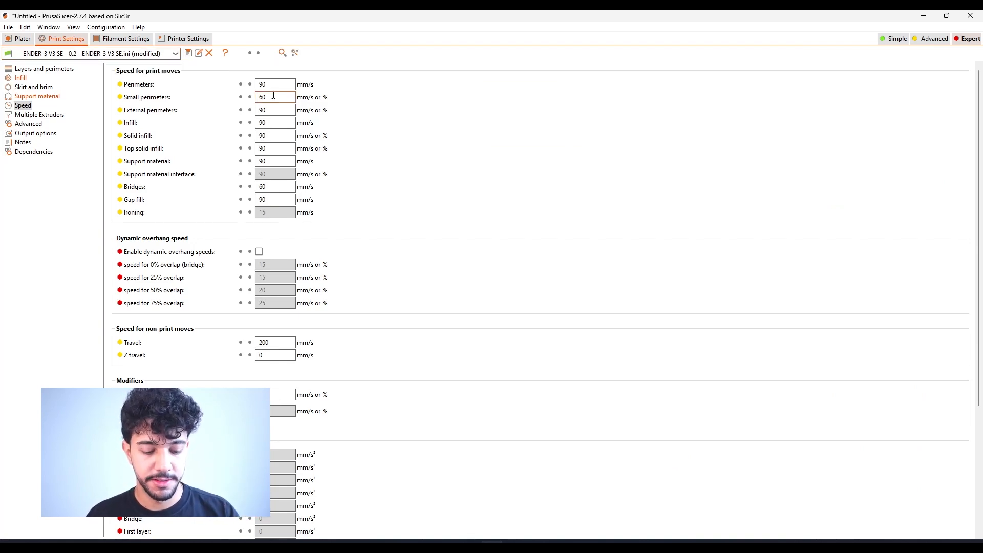
pyautogui.moveTo(273, 95)
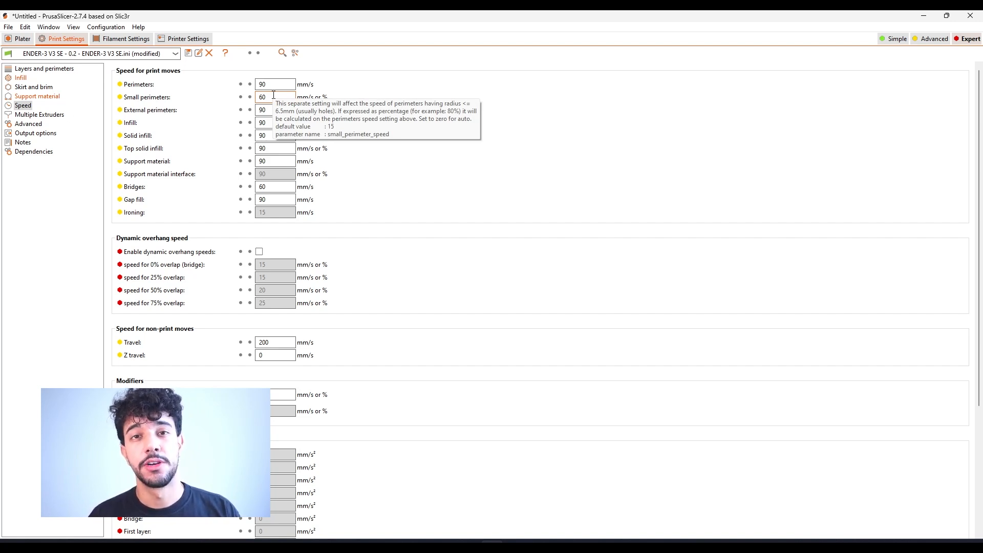
pyautogui.click(21, 39)
pyautogui.moveTo(330, 276); pyautogui.dragTo(333, 179, button='right')
pyautogui.scroll(9, 333, 295)
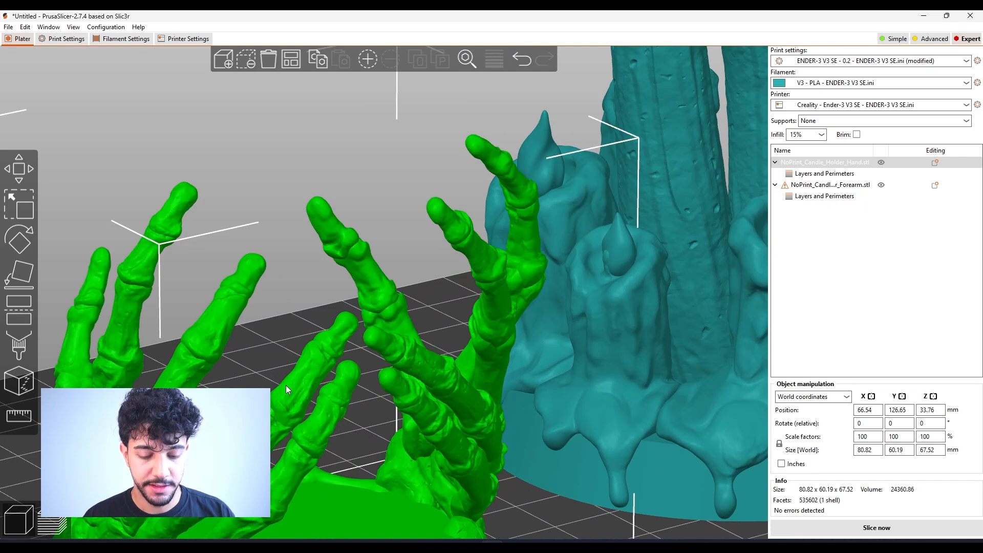
pyautogui.scroll(-2, 298, 384)
pyautogui.scroll(-4, 317, 384)
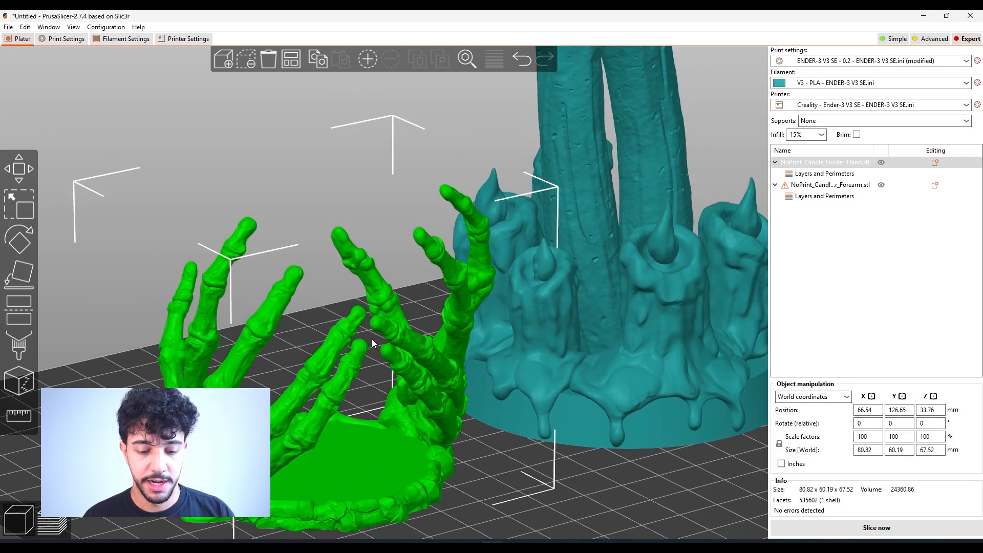
pyautogui.scroll(-4, 634, 423)
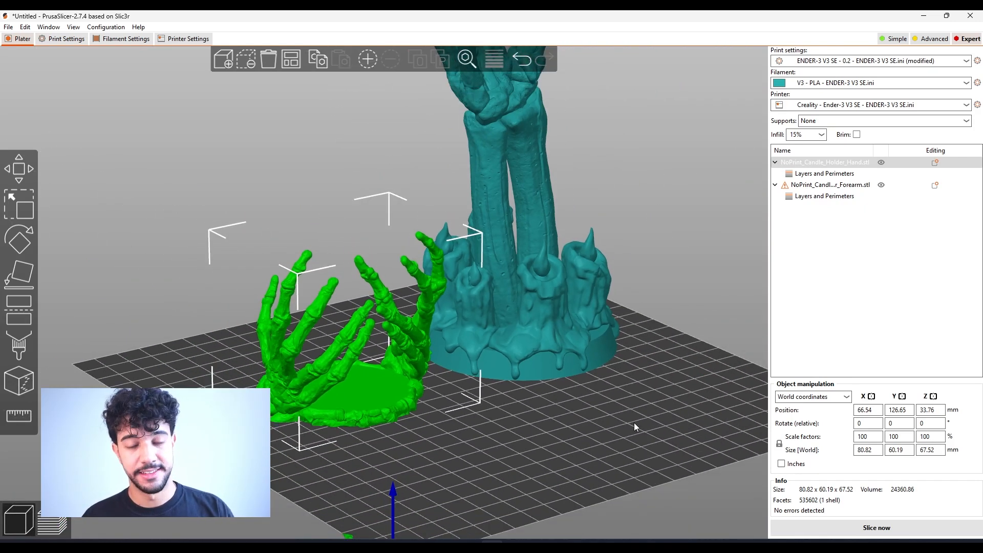
# - Set the perimeter and external perimeter speeds to 70 mm/s and the small perimeter speed to 50 mm/s
pyautogui.click(48, 38)
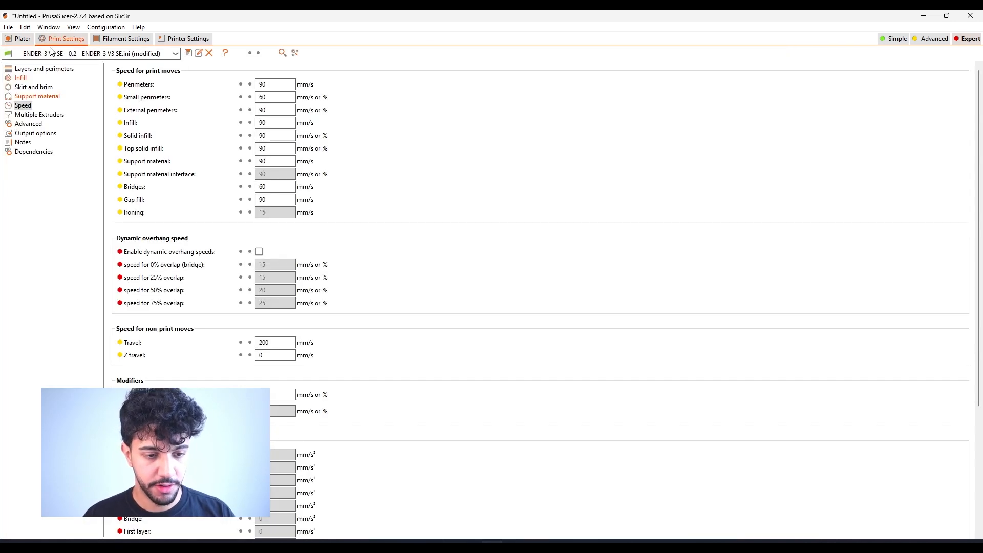
pyautogui.click(272, 84)
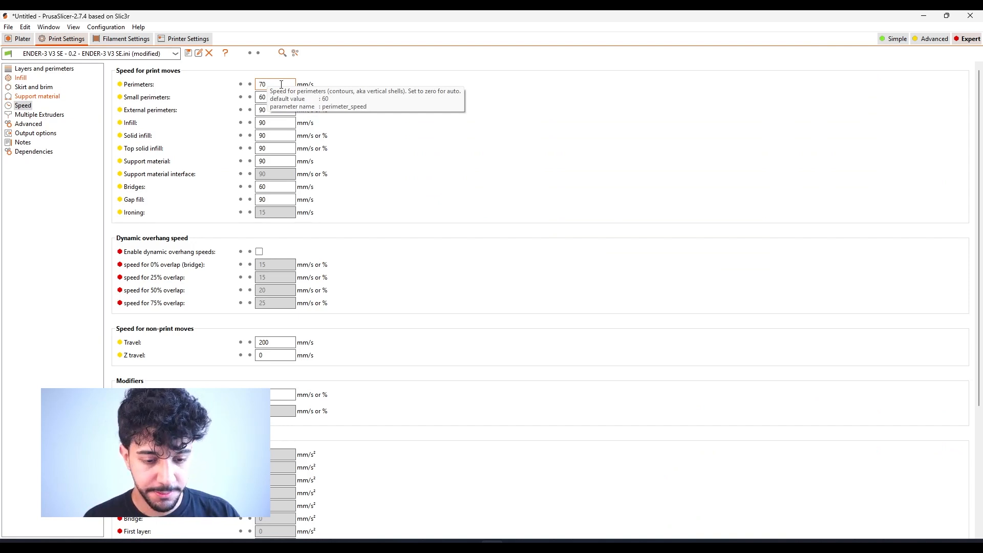
pyautogui.click(273, 97)
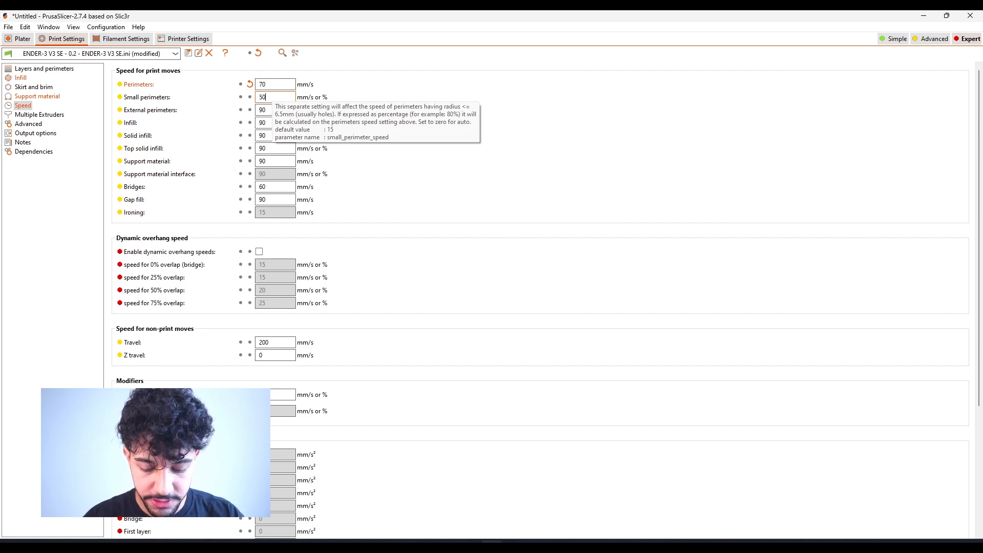
pyautogui.write('50')
pyautogui.click(258, 113)
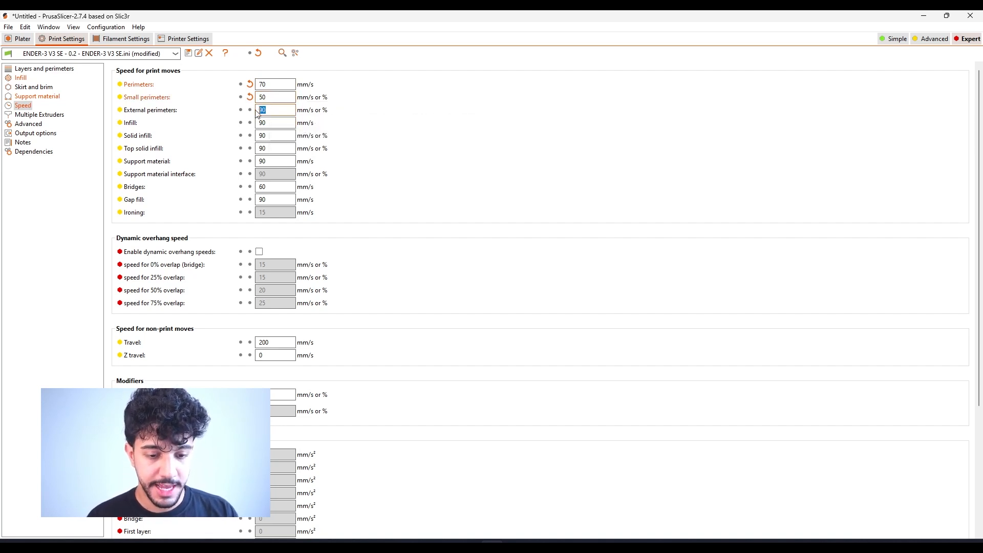
pyautogui.write('70')
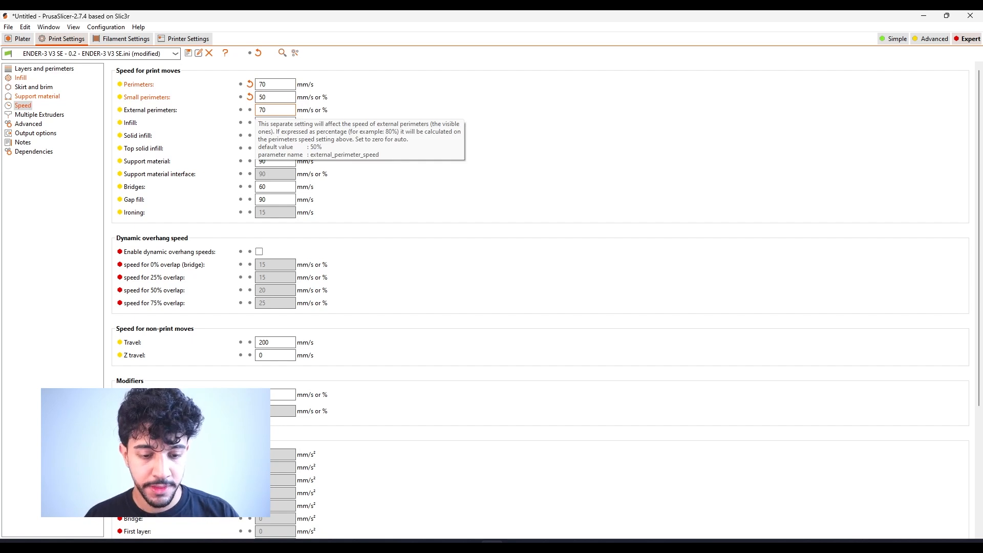
# - Set the infill, solid infill, top solid infill, support material and gap fill speeds to 70 mm/s
pyautogui.click(256, 123)
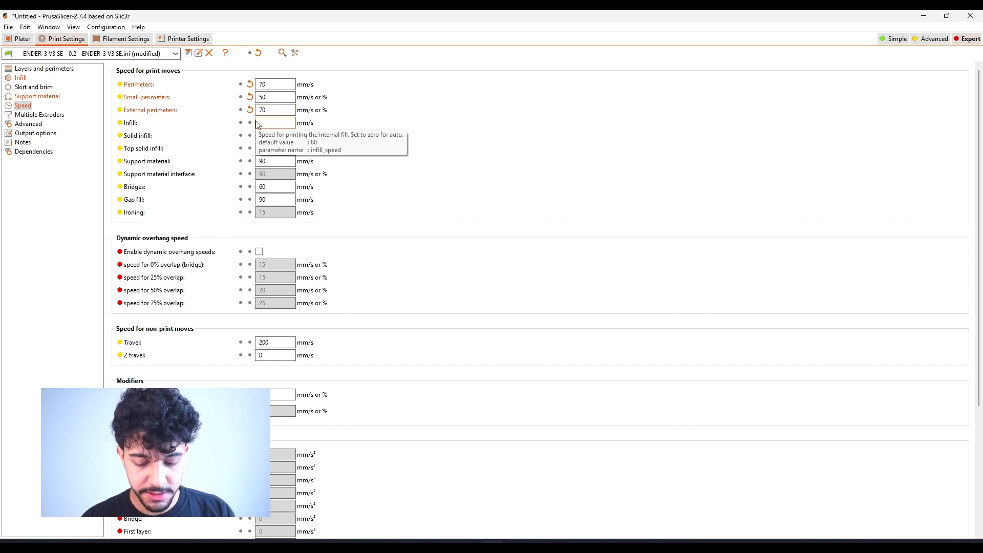
pyautogui.write('70')
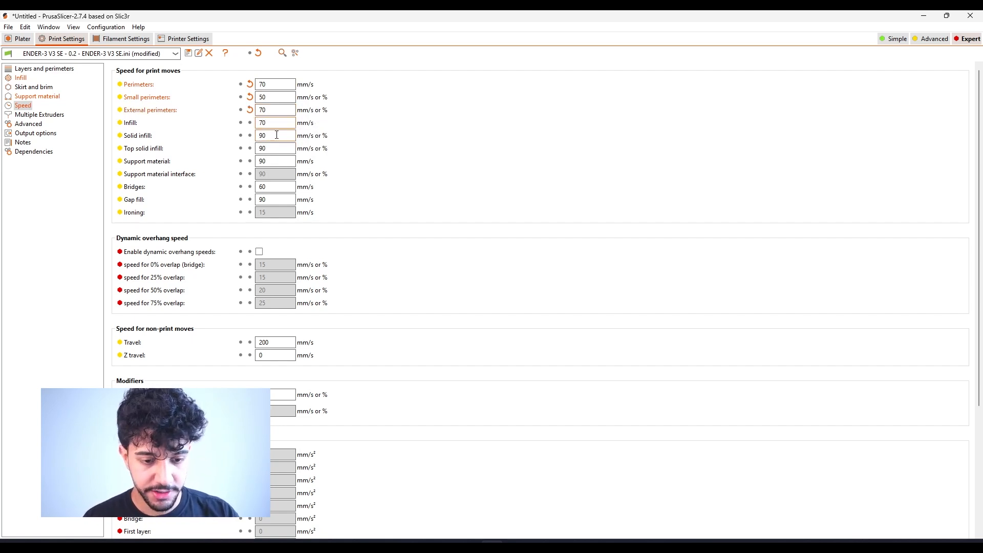
pyautogui.press('Tab')
pyautogui.write('70')
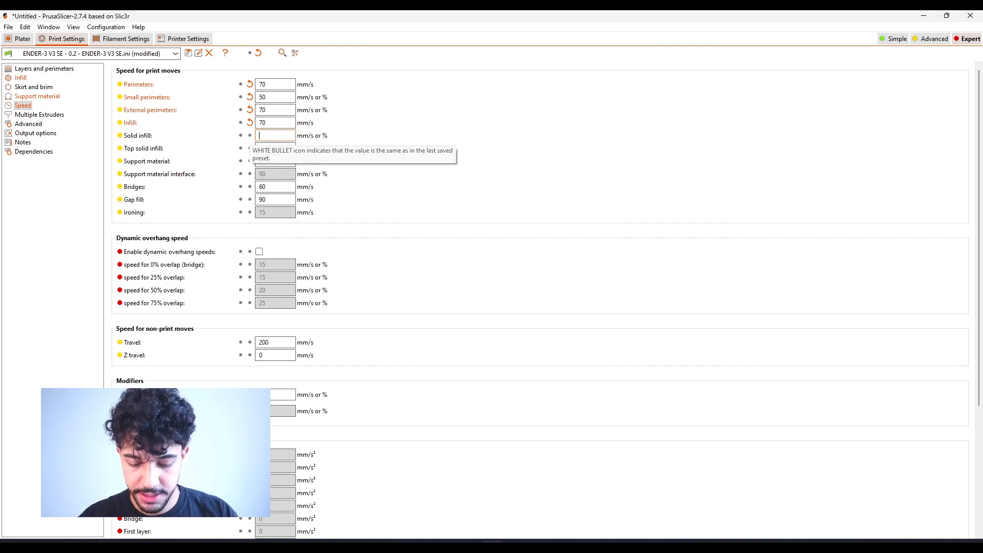
pyautogui.click(273, 148)
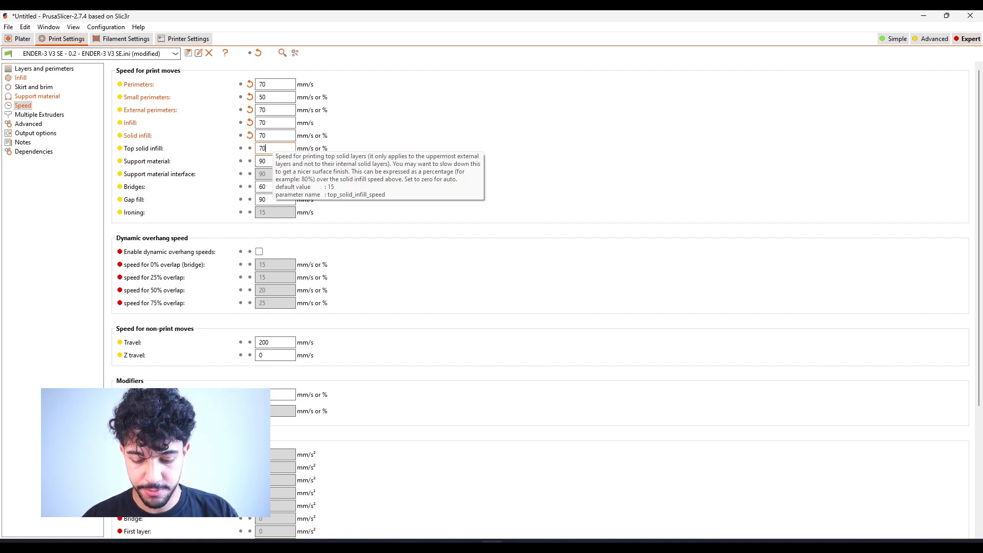
pyautogui.click(282, 161)
pyautogui.press('BackSpace')
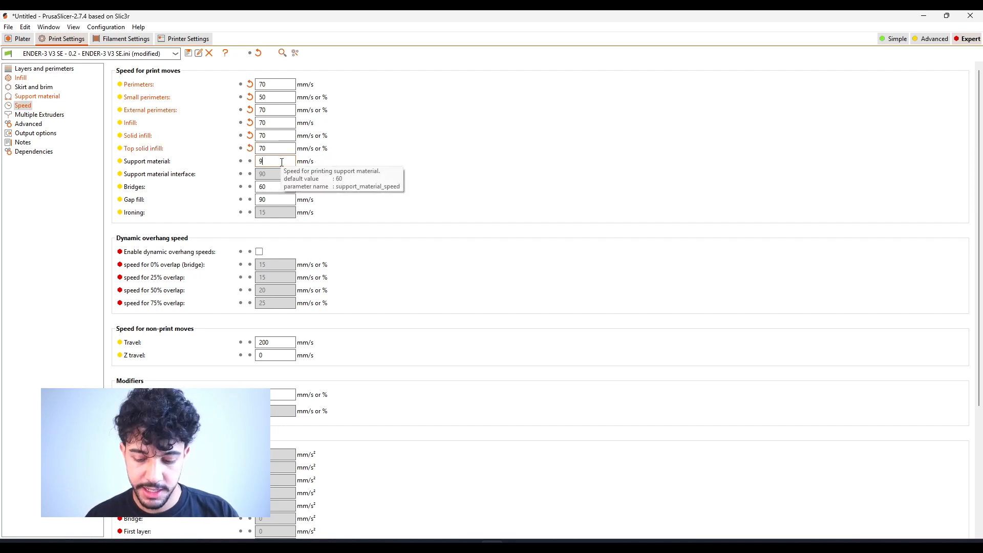
pyautogui.click(275, 201)
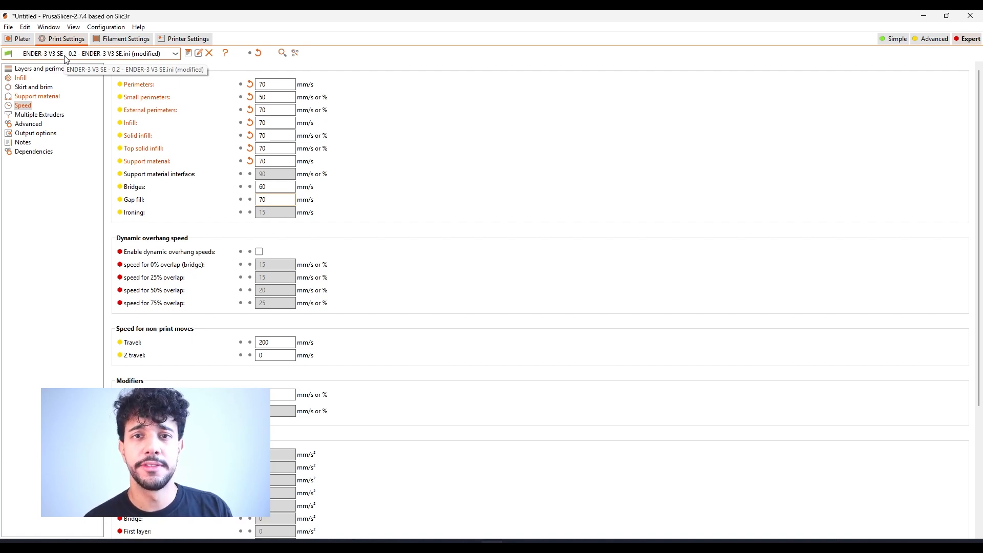
# - Return to the bed and slice the hand and forearm models again with the changed speeds
pyautogui.click(104, 223)
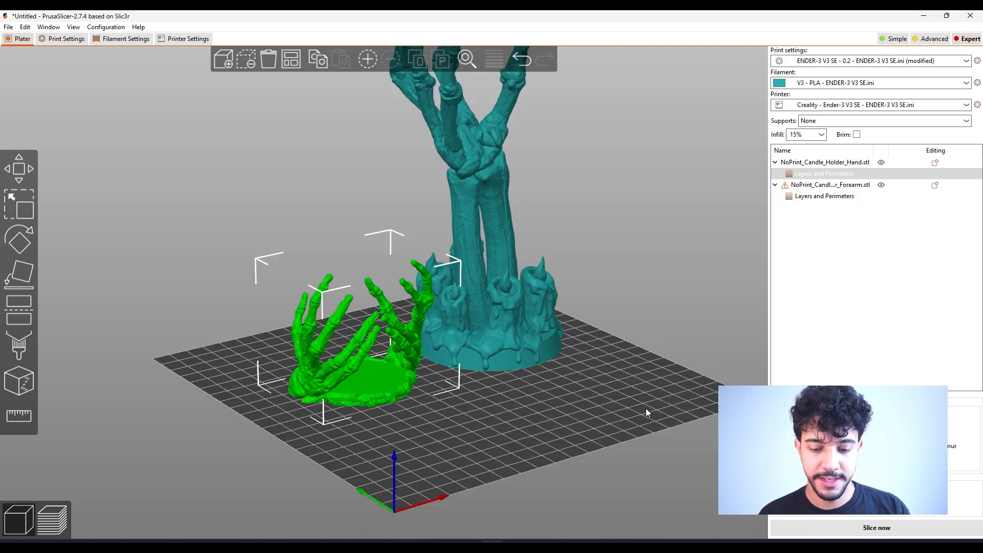
pyautogui.scroll(-2, 614, 359)
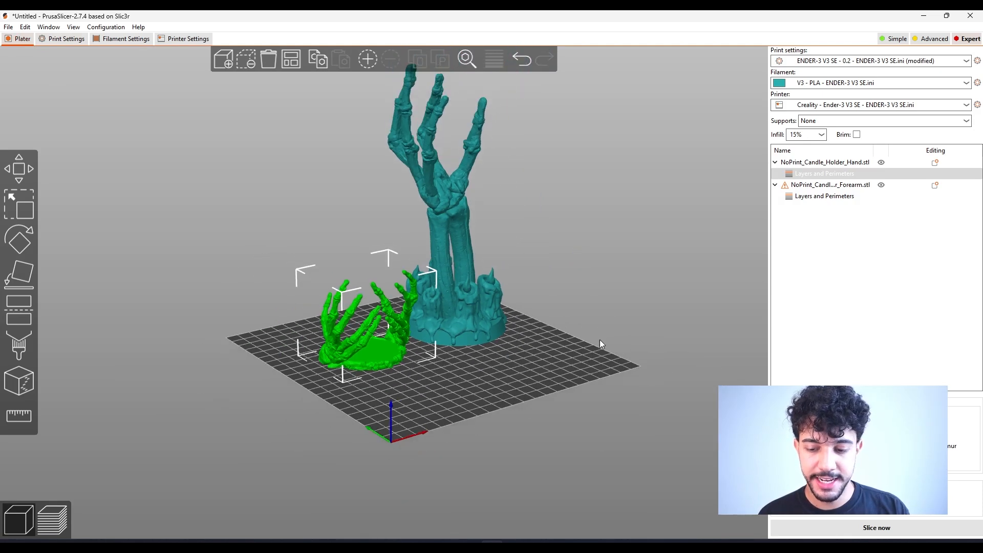
pyautogui.moveTo(600, 340); pyautogui.dragTo(574, 399)
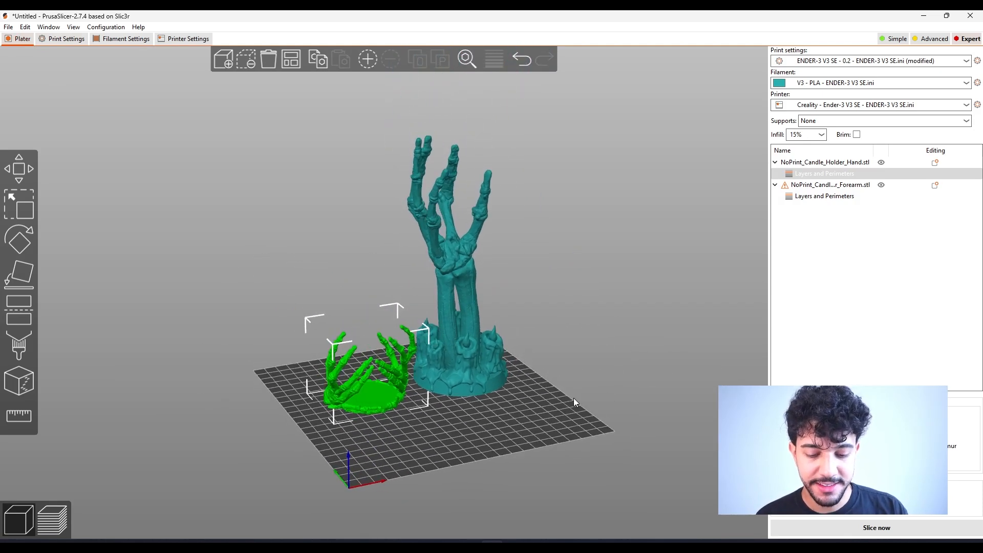
pyautogui.click(573, 398)
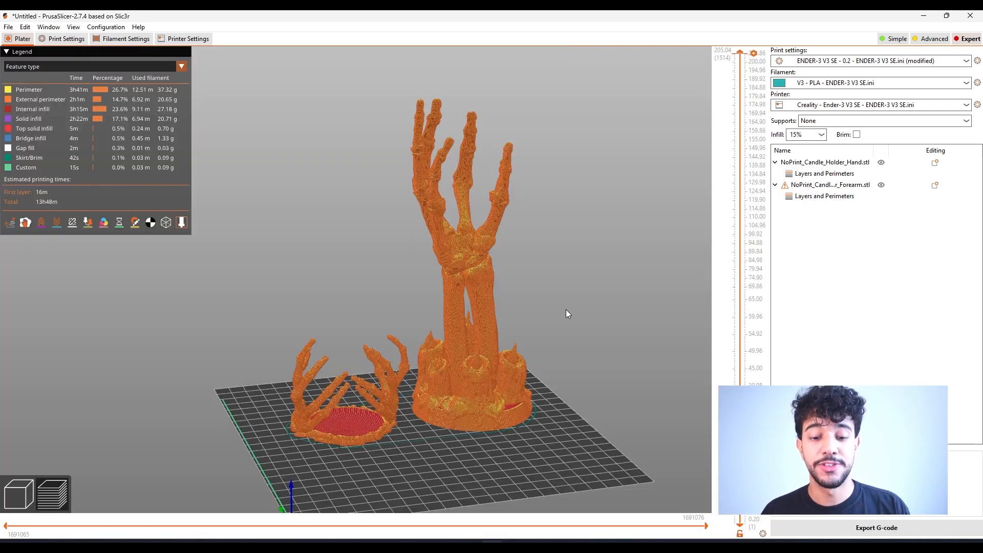
# - Lower the top visible layer of the toolpath preview to cut through the candle base and examine the infill inside
pyautogui.moveTo(566, 313); pyautogui.dragTo(347, 263)
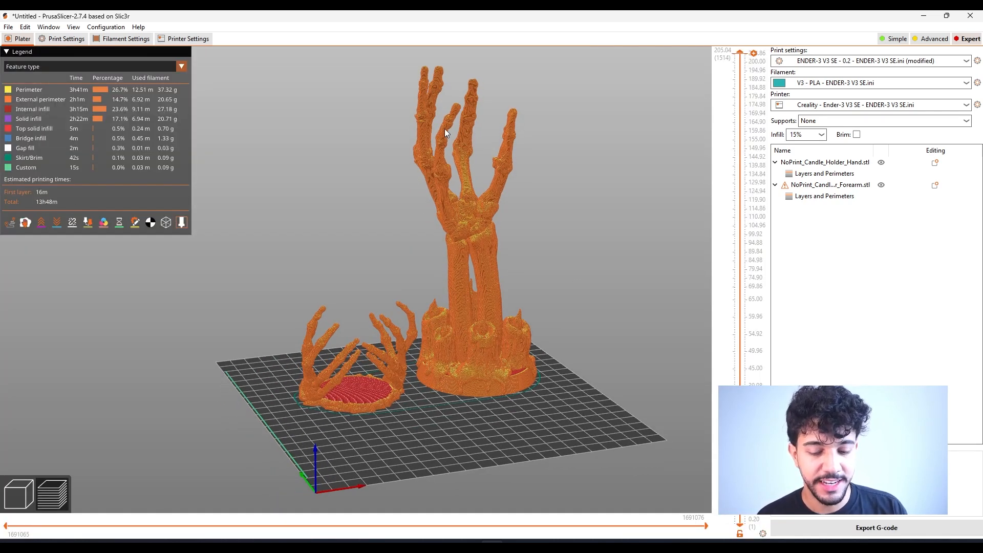
pyautogui.moveTo(530, 122); pyautogui.dragTo(559, 120)
pyautogui.moveTo(736, 60); pyautogui.dragTo(705, 466)
pyautogui.scroll(6, 521, 343)
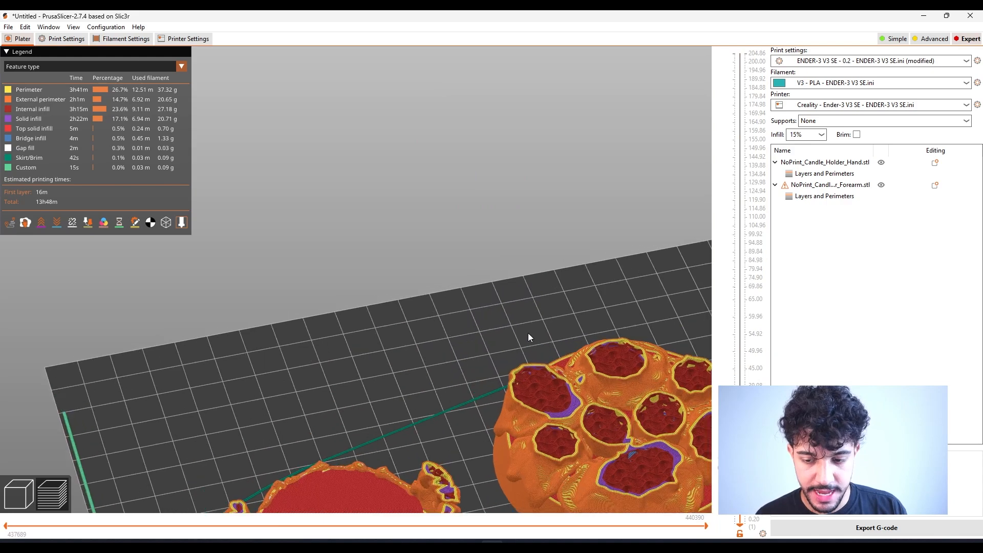
# - Raise the top visible layer of the toolpath preview to full height and examine the fingers and candle base up close
pyautogui.scroll(-2, 496, 125)
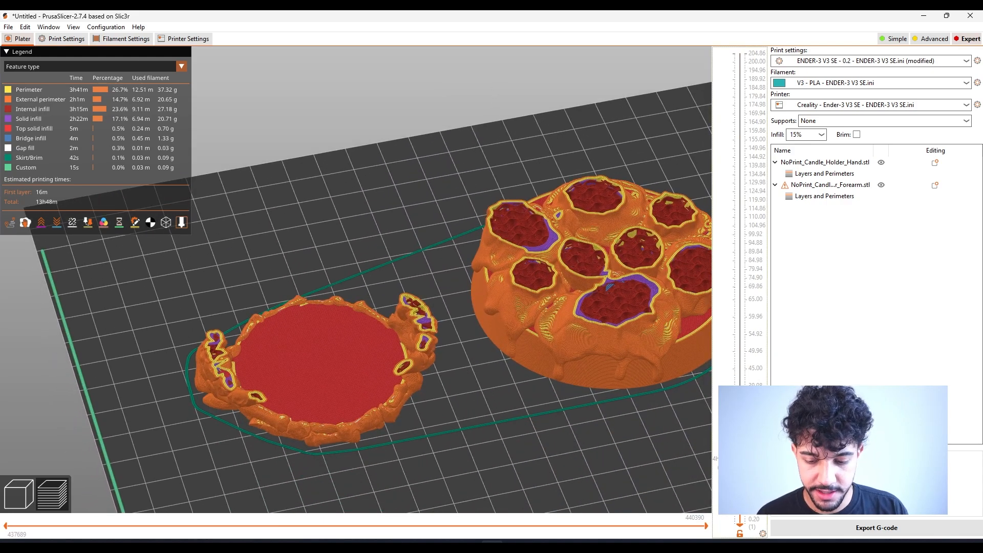
pyautogui.moveTo(740, 461); pyautogui.dragTo(743, 30)
pyautogui.scroll(6, 508, 317)
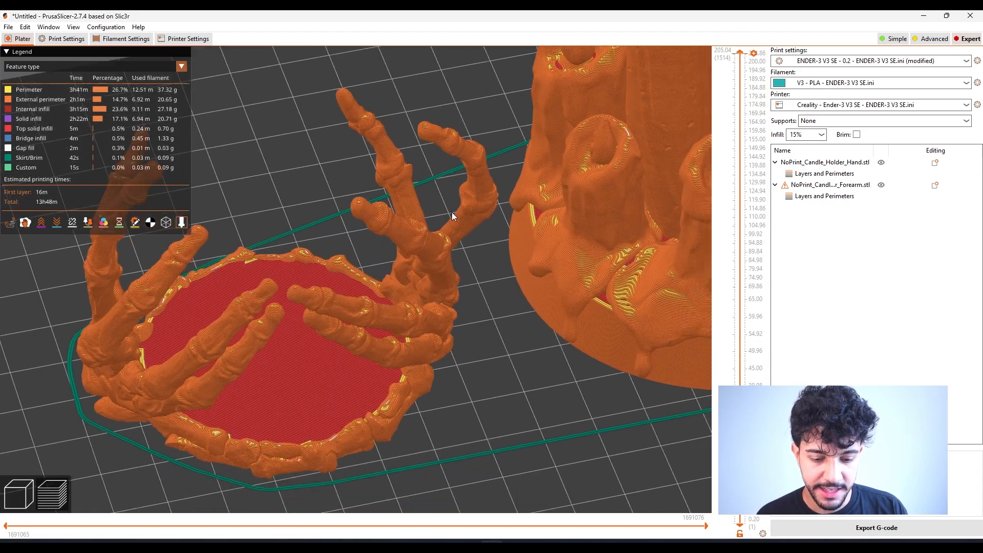
pyautogui.scroll(5, 415, 226)
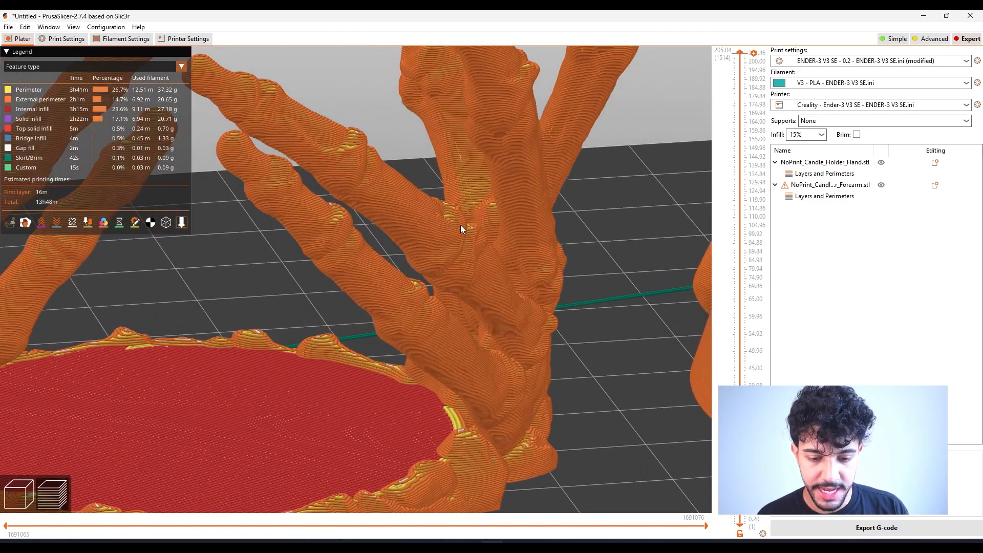
pyautogui.scroll(-2, 431, 239)
pyautogui.scroll(3, 409, 186)
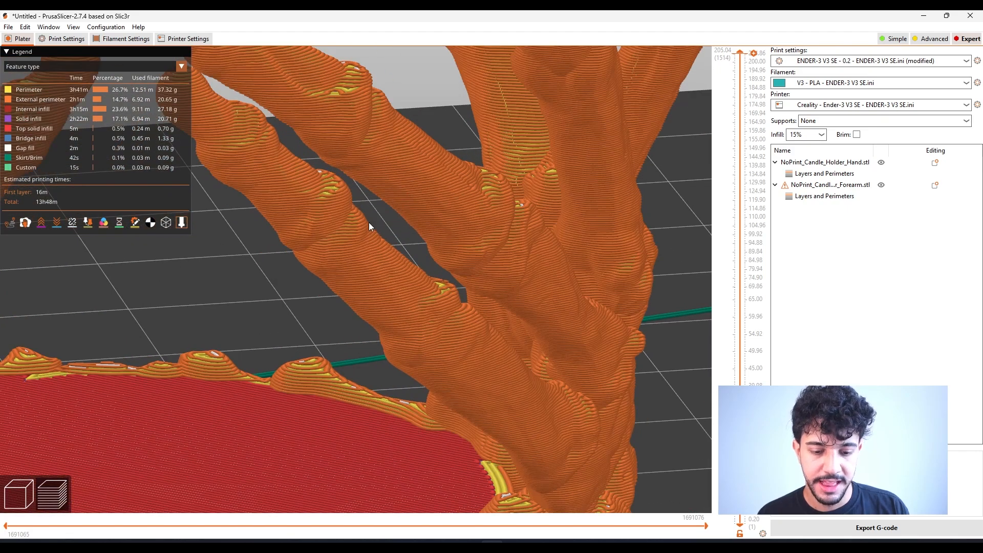
pyautogui.scroll(-3, 369, 223)
pyautogui.scroll(1, 302, 233)
pyautogui.scroll(4, 533, 158)
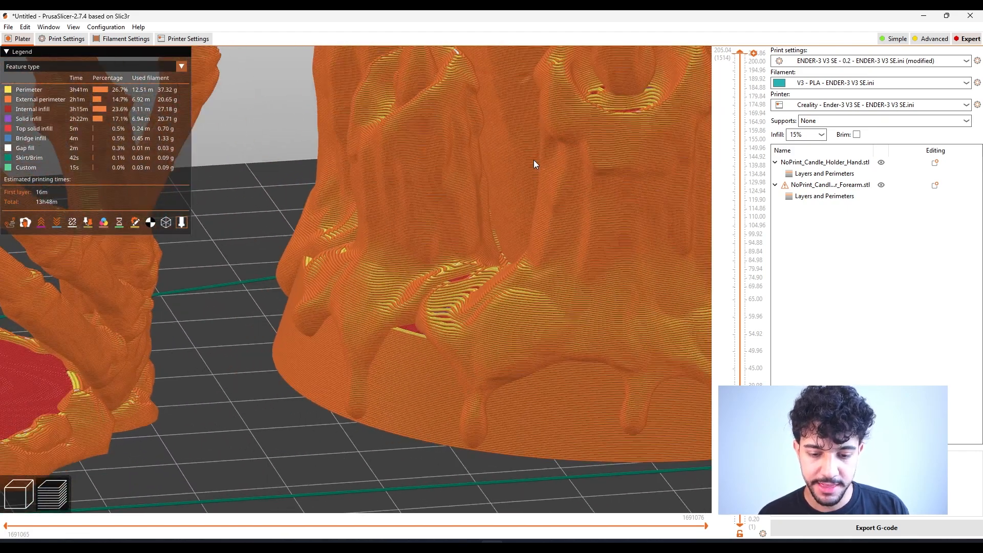
# - Color the toolpath preview of the whole hand and forearm models by Speed (mm/s)
pyautogui.scroll(-10, 533, 164)
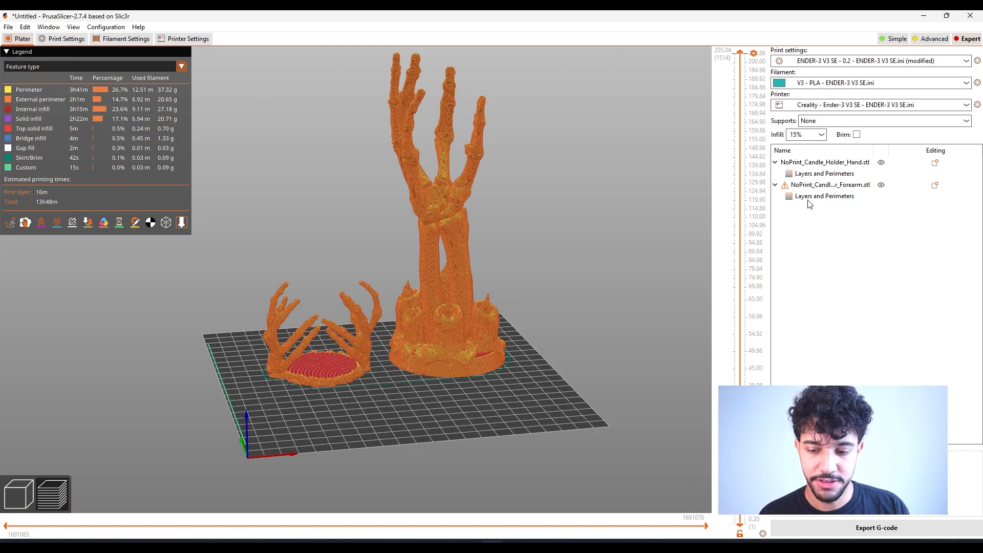
pyautogui.scroll(-2, 639, 227)
pyautogui.scroll(2, 517, 214)
pyautogui.moveTo(539, 221); pyautogui.dragTo(551, 244, button='middle')
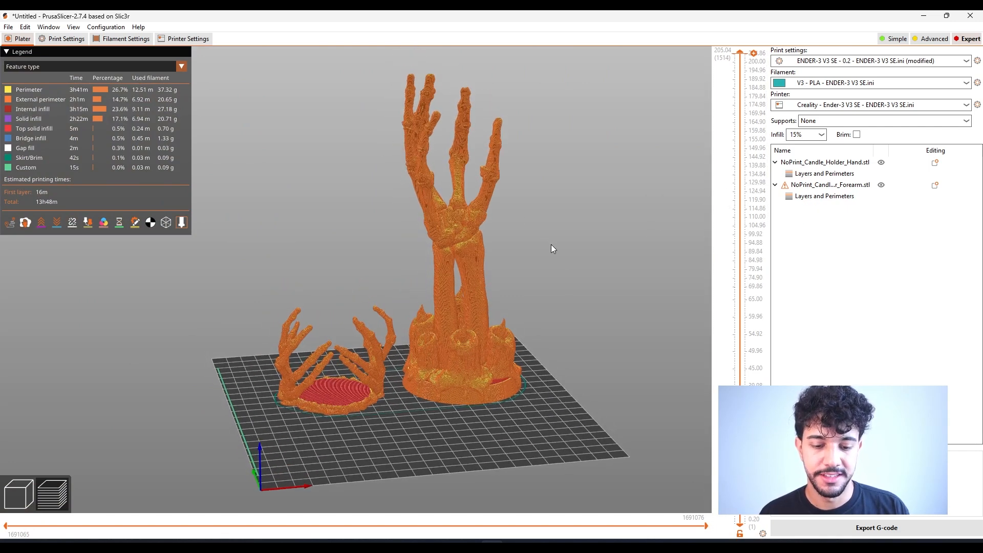
pyautogui.moveTo(551, 245); pyautogui.dragTo(482, 284)
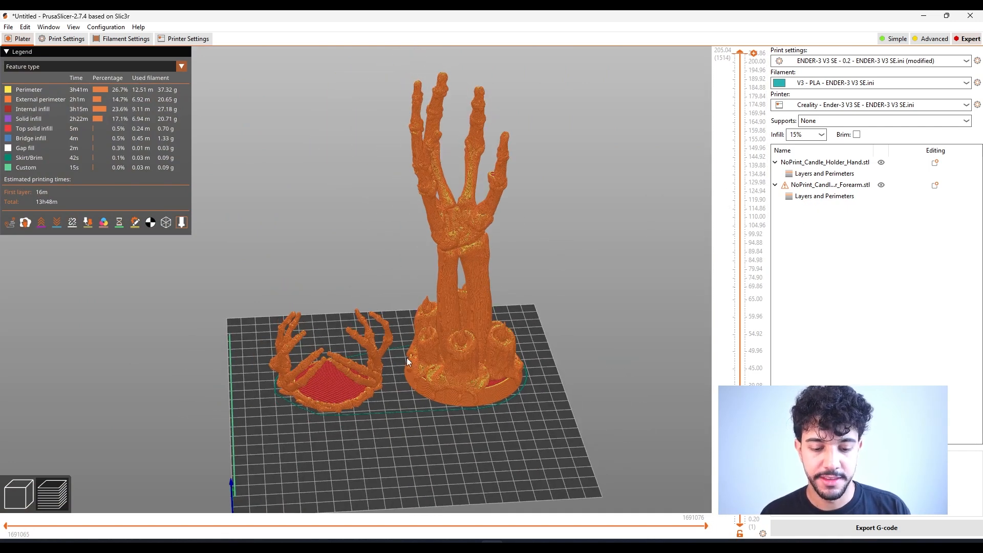
pyautogui.moveTo(332, 330); pyautogui.dragTo(559, 225)
pyautogui.click(83, 66)
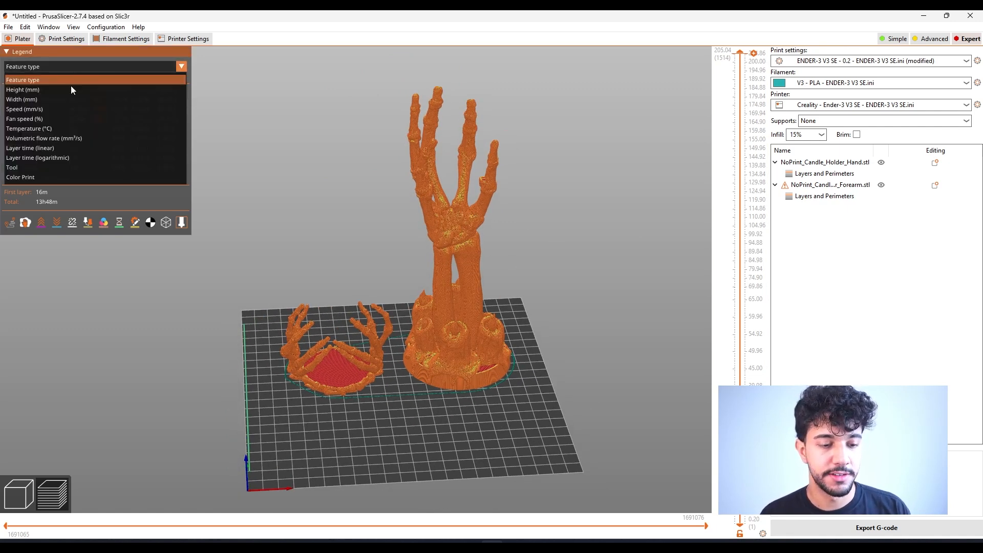
pyautogui.click(39, 109)
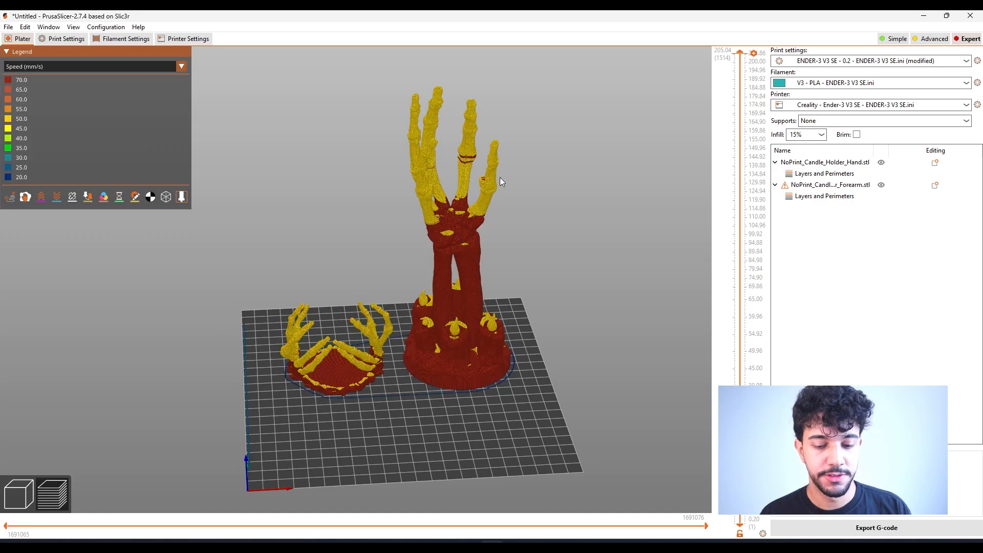
# - Examine the print speed colors on the hand model, comparing its fingers with its base from several sides
pyautogui.moveTo(556, 303); pyautogui.dragTo(592, 262)
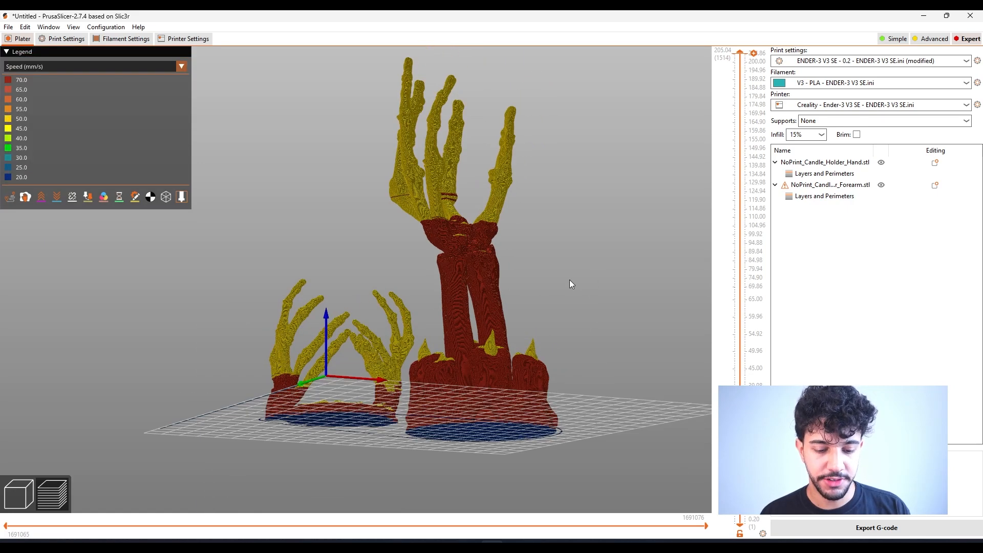
pyautogui.moveTo(557, 319); pyautogui.dragTo(563, 324)
pyautogui.scroll(5, 366, 412)
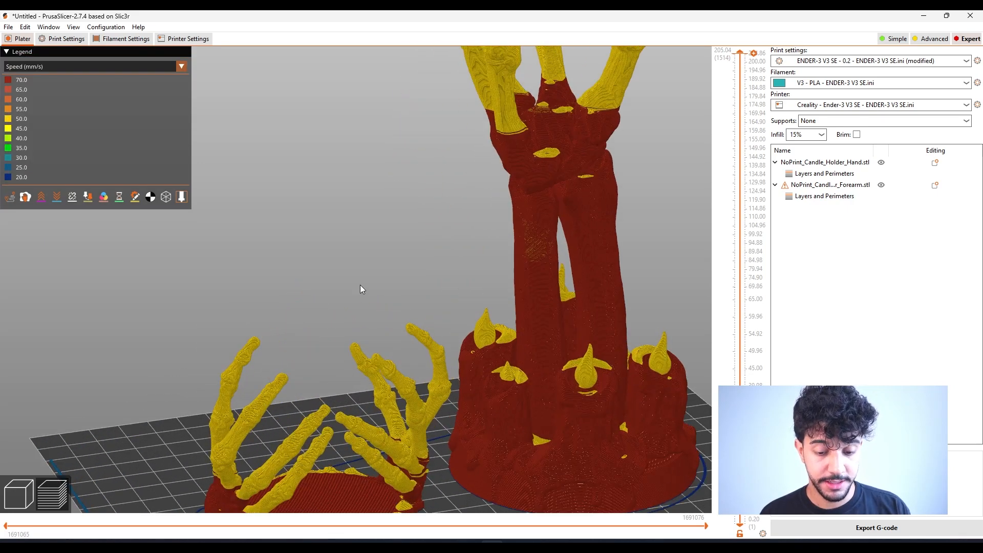
pyautogui.moveTo(361, 290); pyautogui.dragTo(329, 185, button='right')
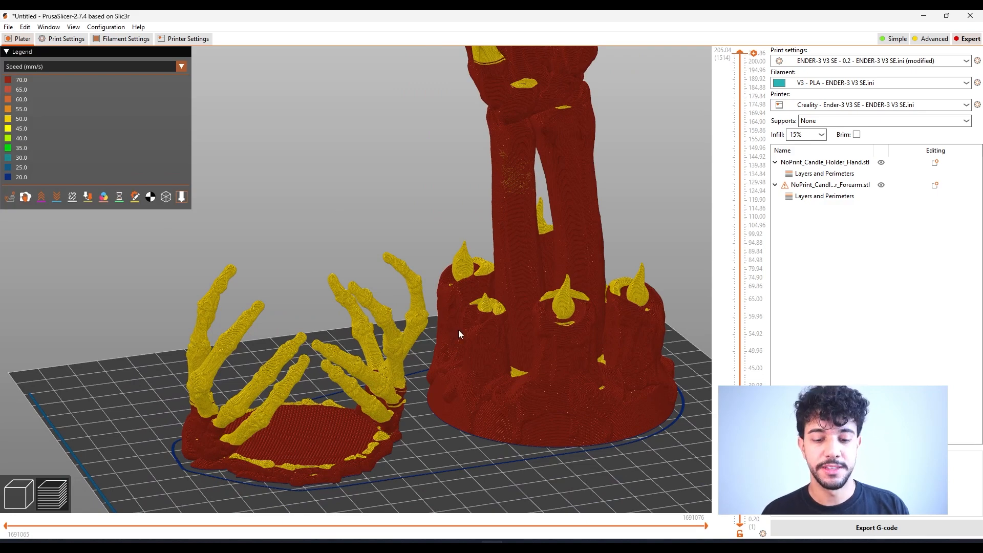
pyautogui.moveTo(387, 404); pyautogui.dragTo(362, 306, button='right')
pyautogui.scroll(5, 361, 306)
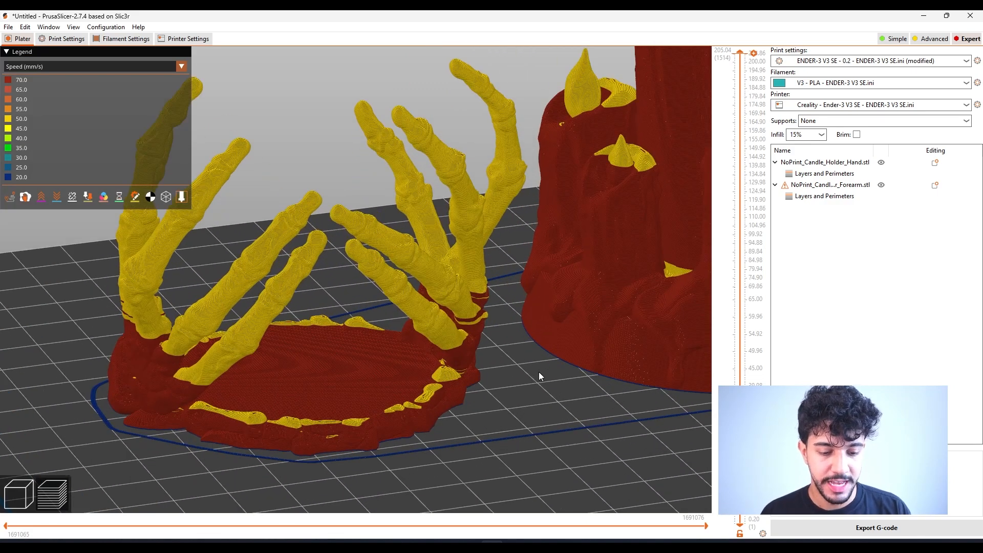
pyautogui.moveTo(539, 372); pyautogui.dragTo(552, 370)
pyautogui.scroll(-3, 273, 263)
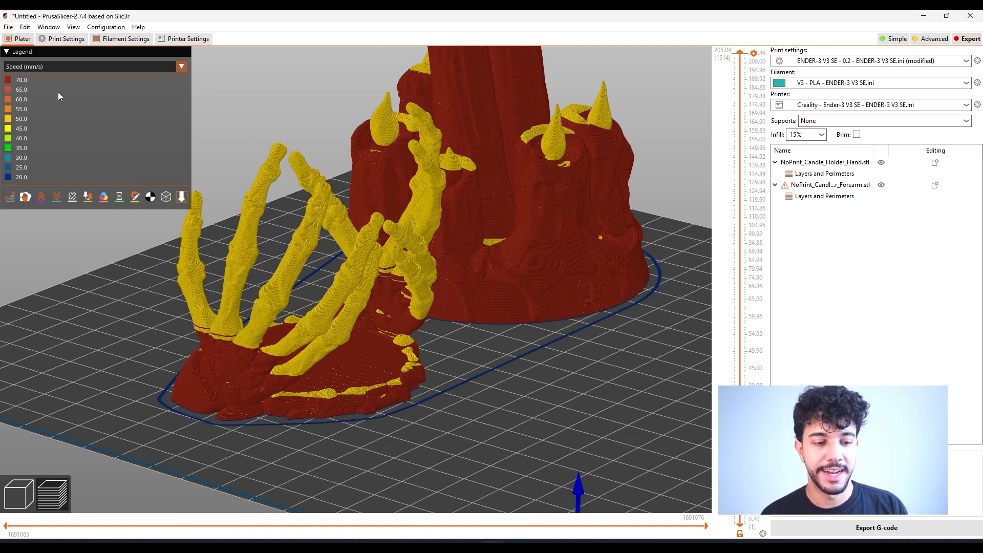
pyautogui.moveTo(306, 265); pyautogui.dragTo(470, 304)
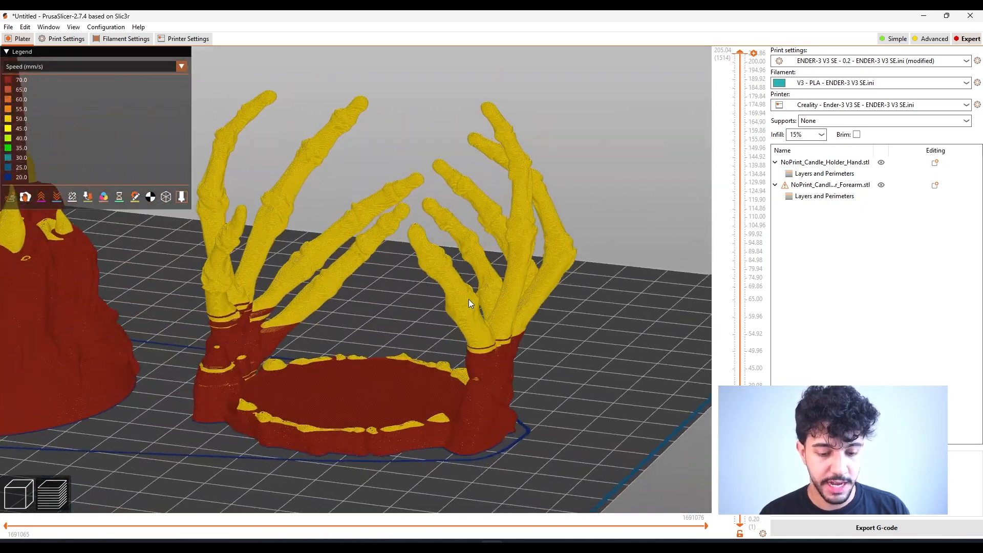
pyautogui.moveTo(593, 300); pyautogui.dragTo(559, 260)
# - Examine the print speed colors along the tall forearm model, from the candle base to the fingers
pyautogui.scroll(-7, 565, 151)
pyautogui.moveTo(522, 154); pyautogui.dragTo(484, 166, button='right')
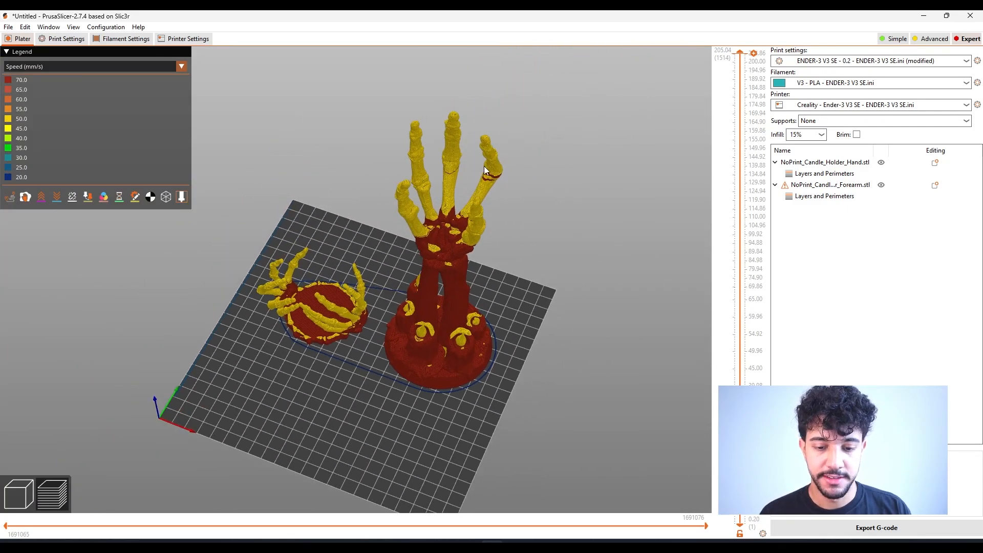
pyautogui.scroll(6, 484, 166)
pyautogui.moveTo(548, 134); pyautogui.dragTo(471, 219, button='right')
pyautogui.moveTo(531, 262); pyautogui.dragTo(528, 204)
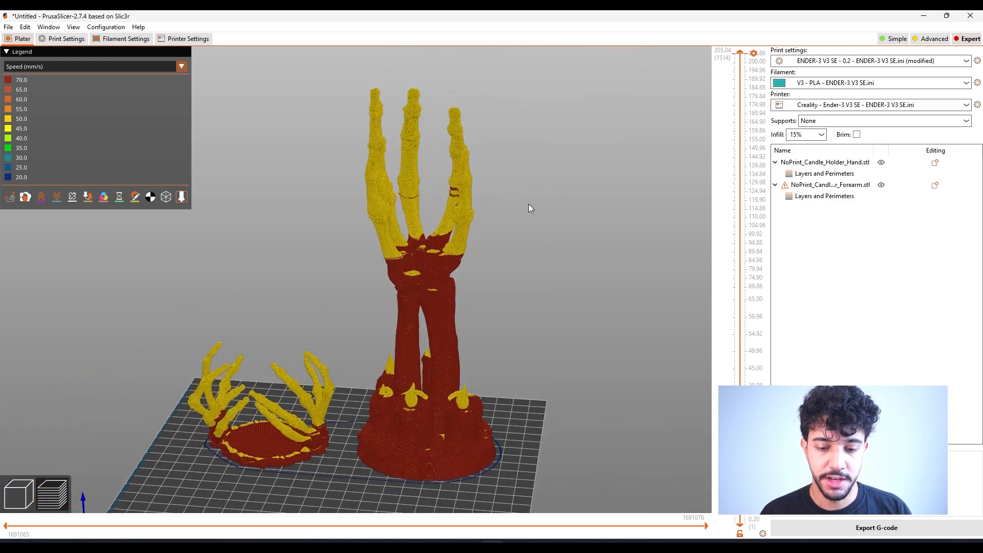
pyautogui.scroll(-5, 411, 190)
pyautogui.scroll(5, 545, 208)
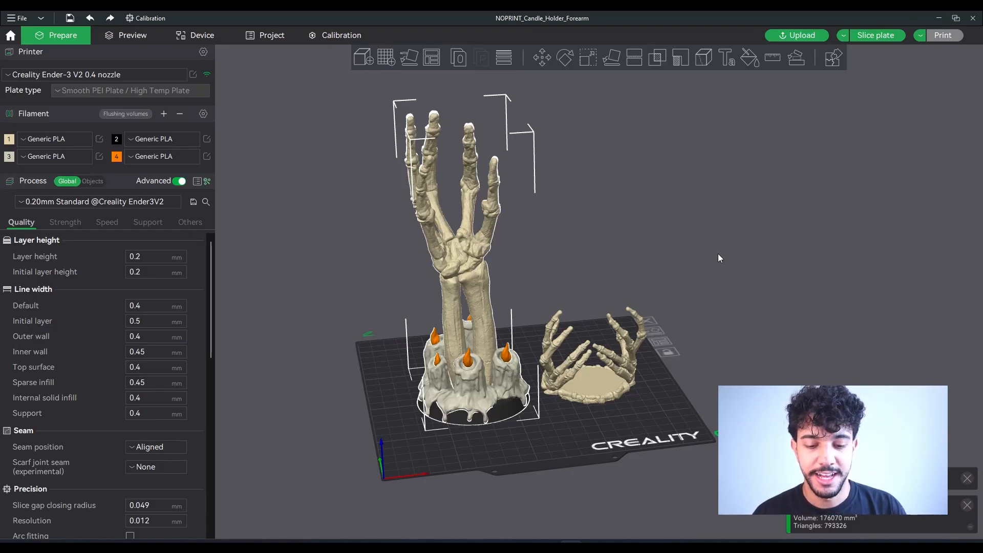
# - Switch to Creality Print and reposition the forearm candle holder on the bed beside the hand model
pyautogui.moveTo(718, 254); pyautogui.dragTo(735, 252)
pyautogui.click(744, 262)
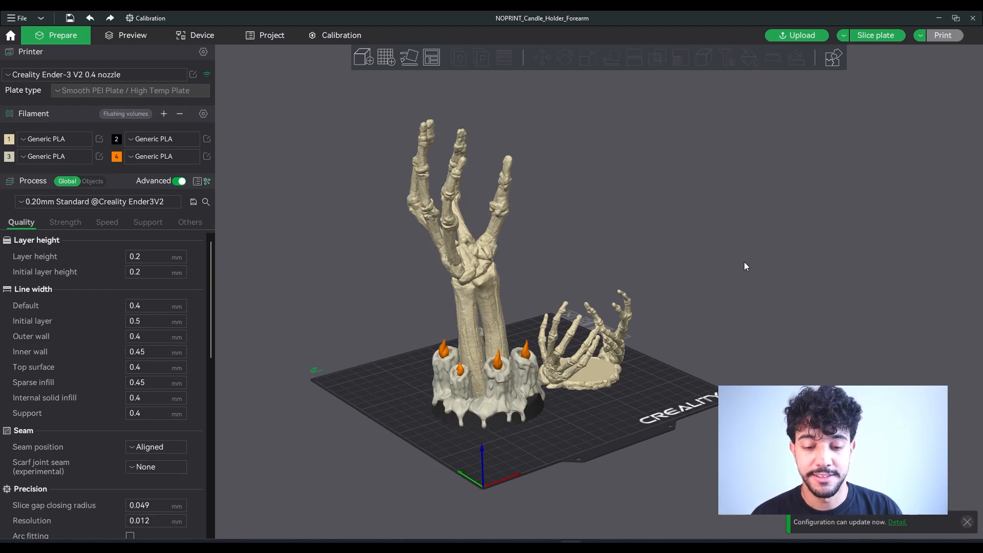
pyautogui.scroll(1, 738, 254)
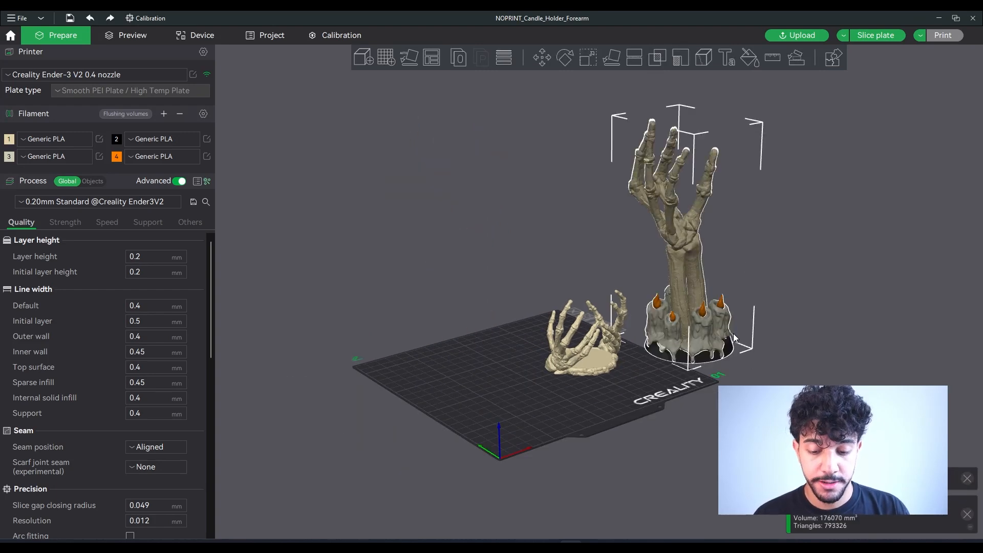
pyautogui.moveTo(688, 329); pyautogui.dragTo(512, 366)
pyautogui.moveTo(652, 387); pyautogui.dragTo(637, 407)
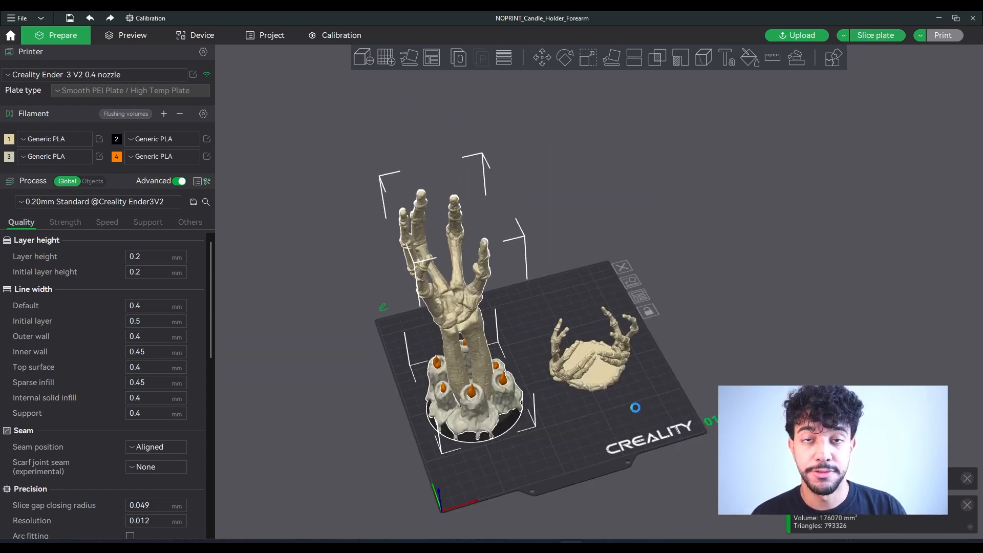
pyautogui.moveTo(637, 410); pyautogui.dragTo(635, 408)
pyautogui.moveTo(482, 393); pyautogui.dragTo(493, 388)
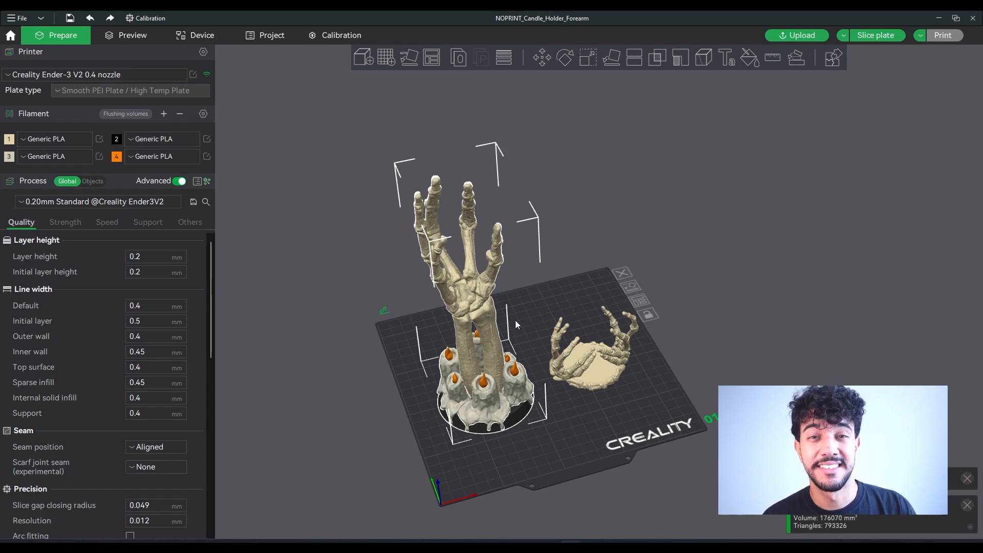
# - Duplicate the forearm candle holder, placing the copy behind the original, and move the hand model toward the front of the bed
pyautogui.moveTo(610, 293); pyautogui.dragTo(514, 285)
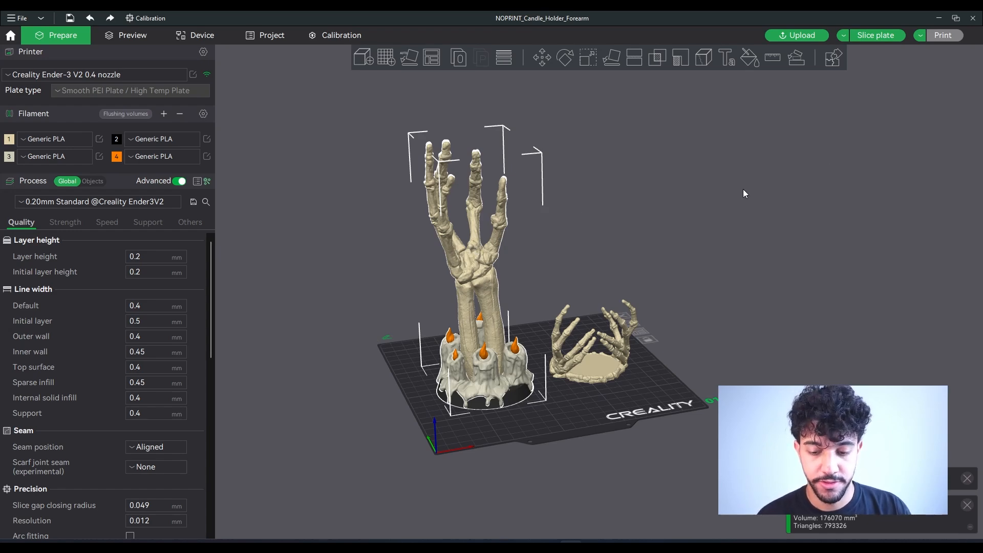
pyautogui.moveTo(743, 189); pyautogui.dragTo(742, 192)
pyautogui.click(679, 193)
pyautogui.moveTo(672, 191); pyautogui.dragTo(568, 294)
pyautogui.click(501, 372)
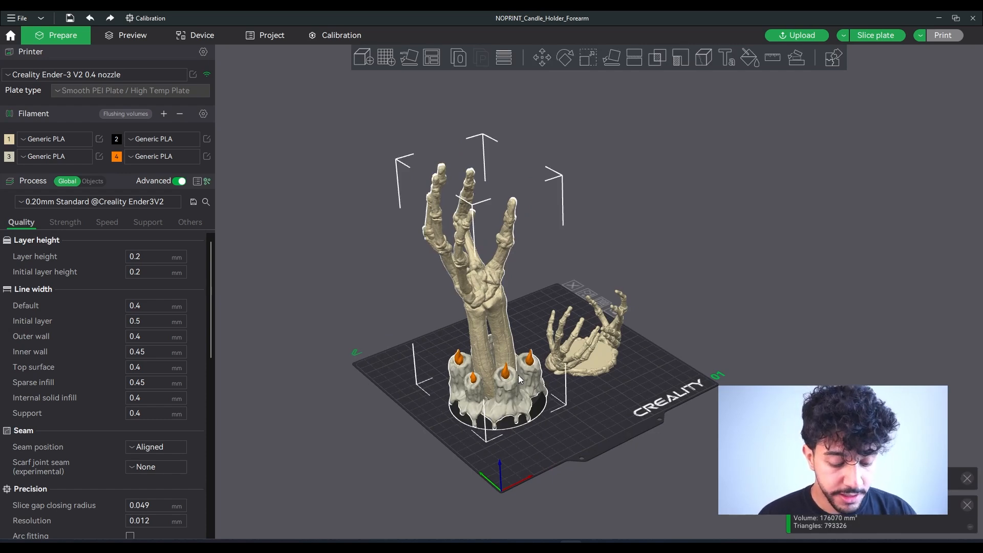
pyautogui.press('Escape')
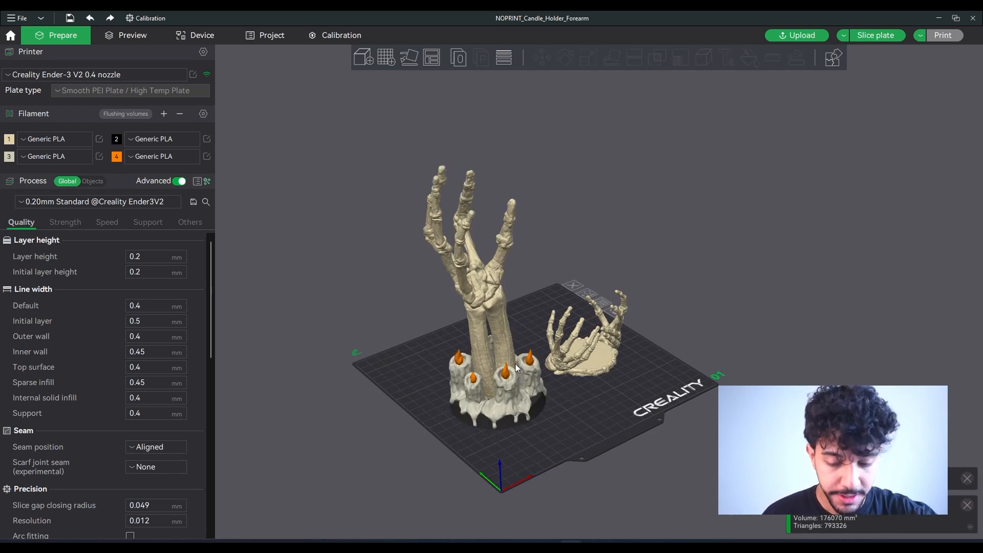
pyautogui.hotkey('ctrl', 'v')
pyautogui.moveTo(581, 340); pyautogui.dragTo(548, 262)
pyautogui.click(624, 382)
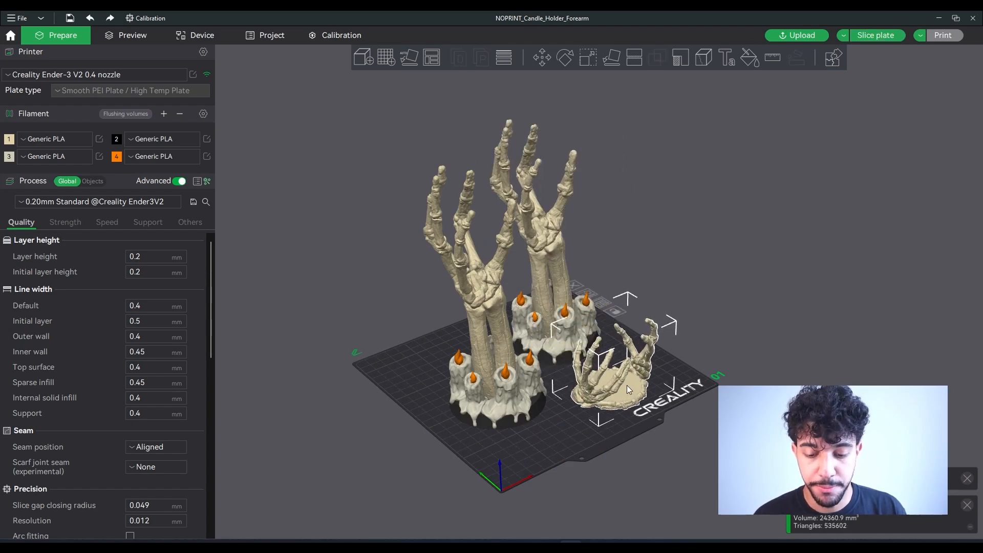